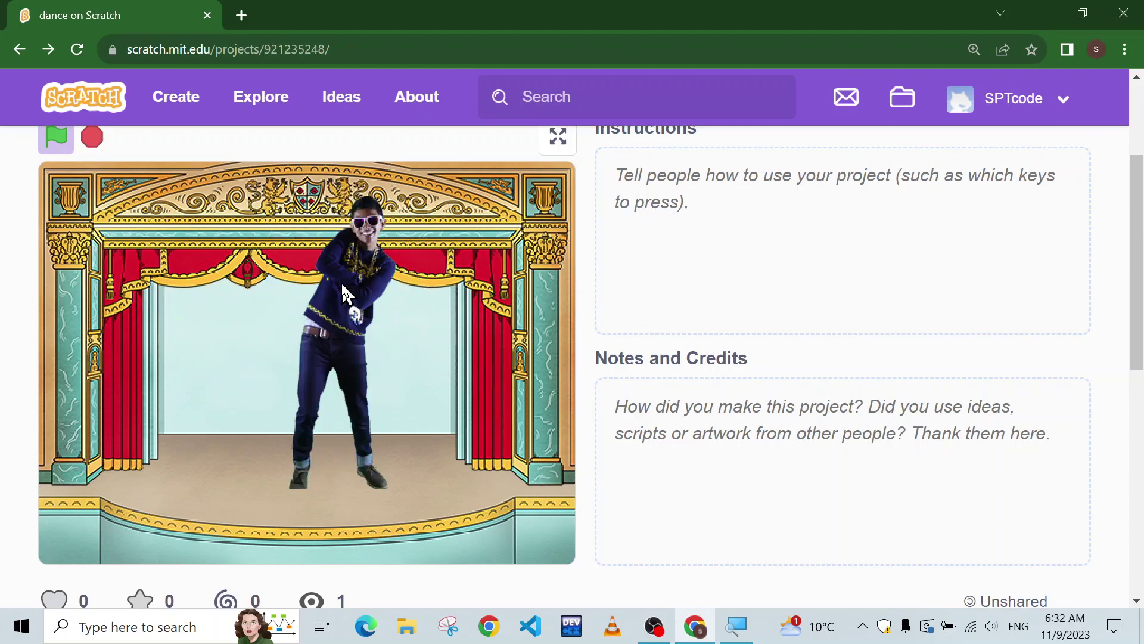
Step: Start a new Untitled project containing only the default cat sprite
{"action": "left_click", "coordinate": [181, 101]}
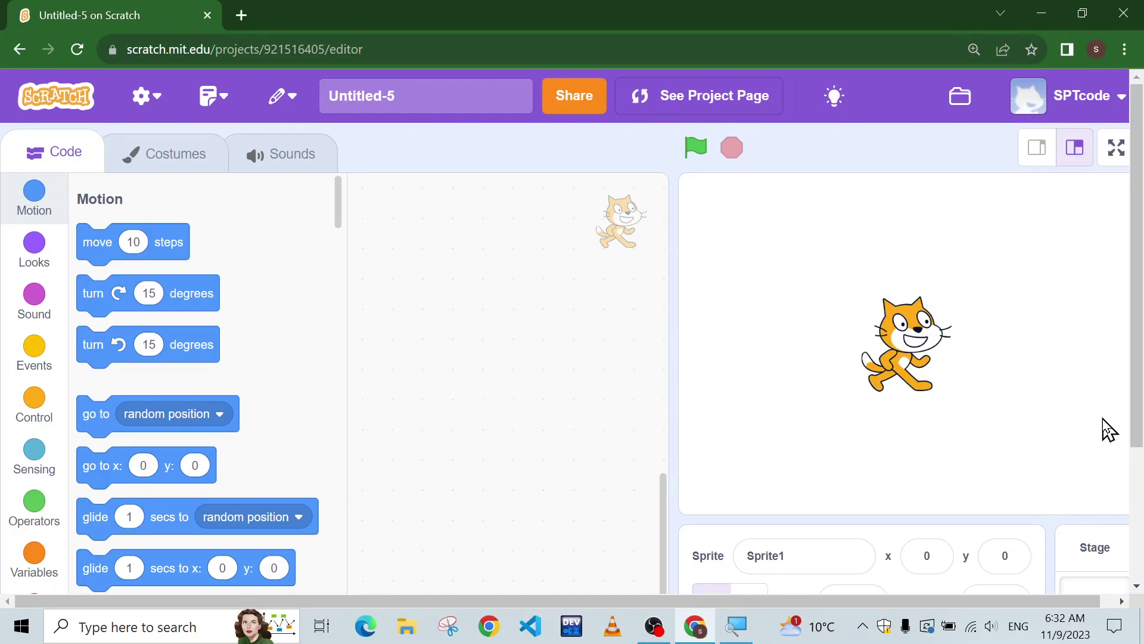
{"action": "scroll", "coordinate": [1108, 425], "scroll_direction": "down", "scroll_amount": 2}
{"action": "scroll", "coordinate": [1104, 501], "scroll_direction": "down", "scroll_amount": 1}
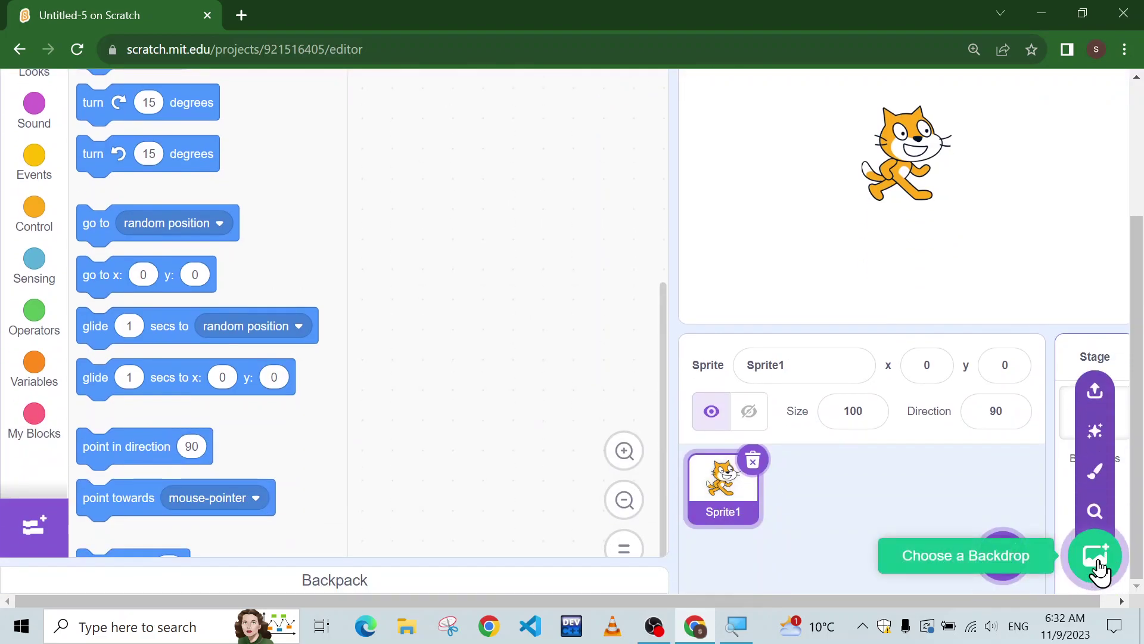
Step: Set the stage backdrop to Music's Theater and delete the default cat sprite
{"action": "left_click", "coordinate": [1097, 558]}
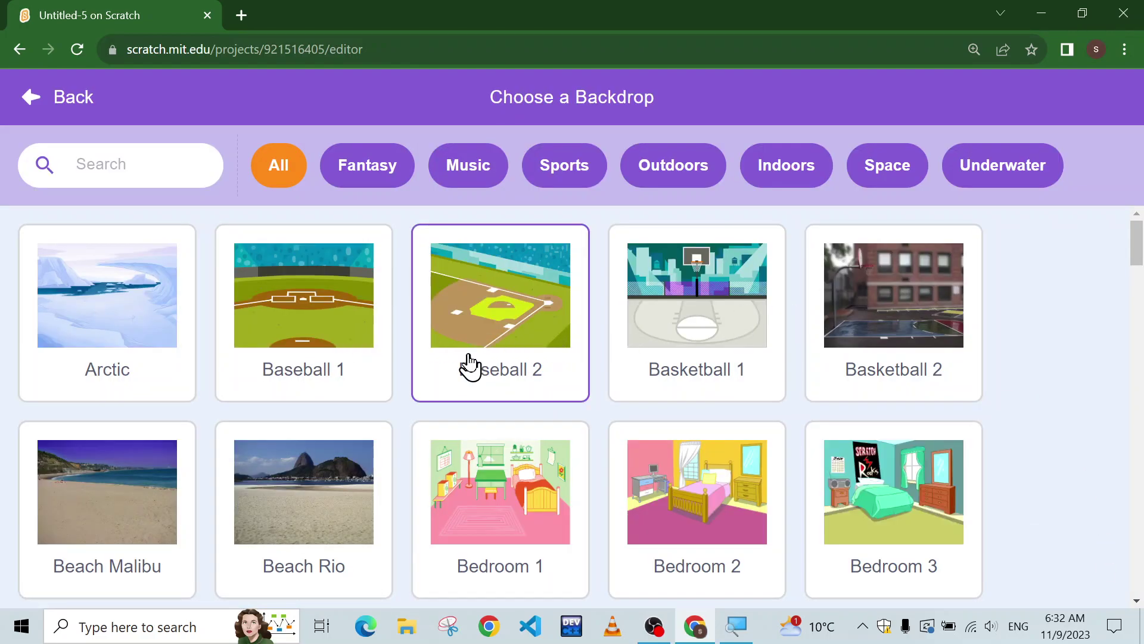
{"action": "left_click", "coordinate": [465, 168]}
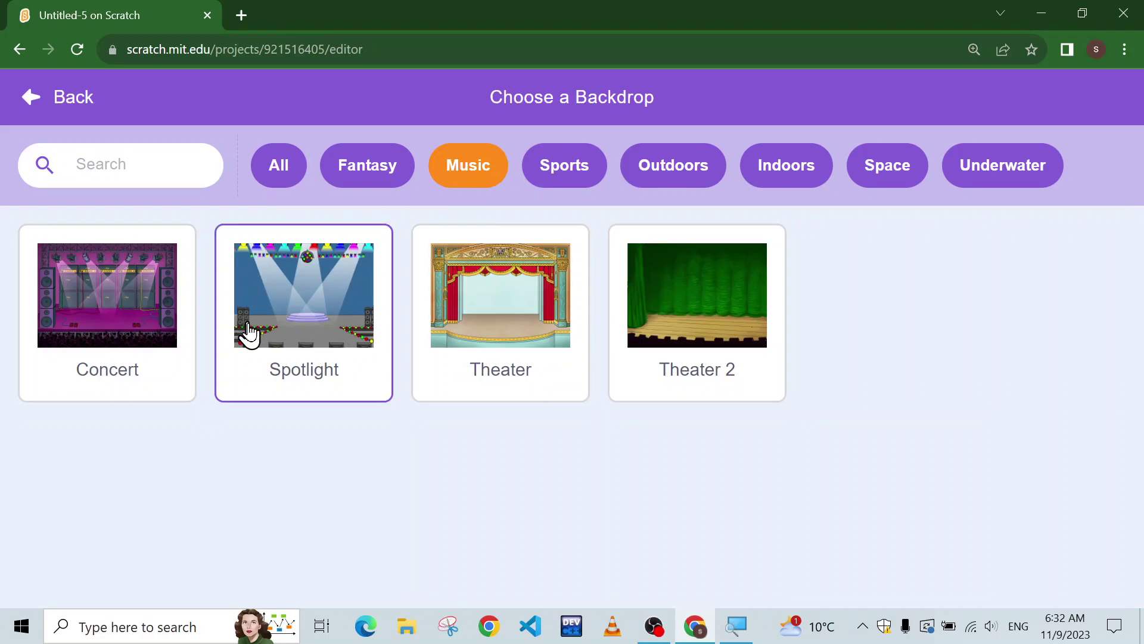
{"action": "left_click", "coordinate": [511, 302]}
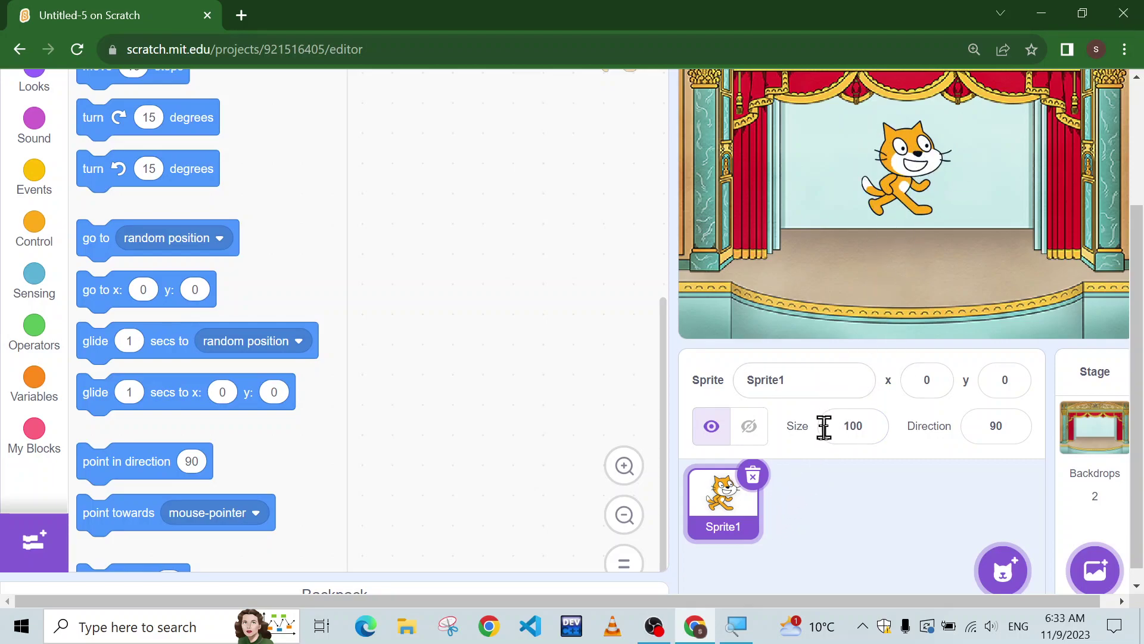
{"action": "left_click", "coordinate": [751, 475]}
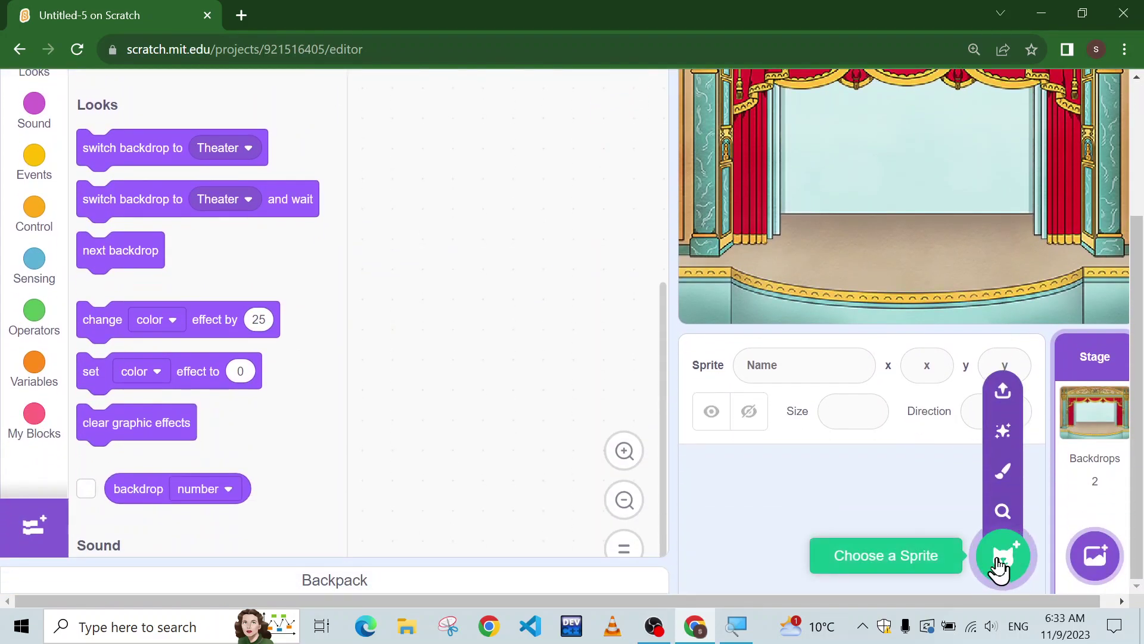
Step: Add the Champ99 sprite from the Dance category of the sprite library
{"action": "left_click", "coordinate": [1004, 558]}
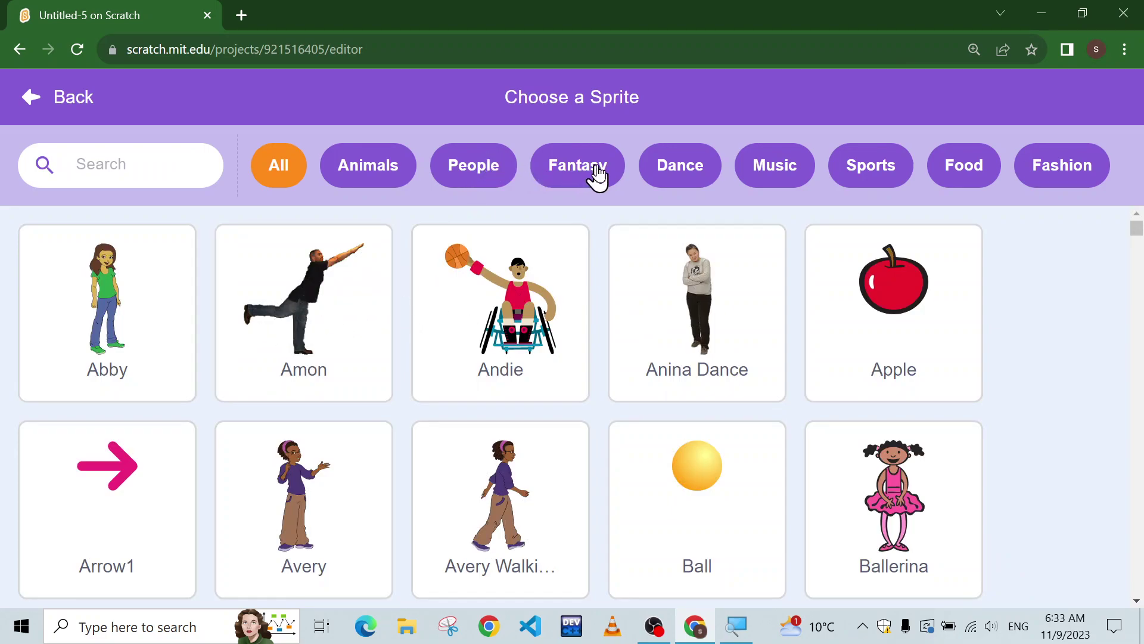
{"action": "left_click", "coordinate": [682, 185]}
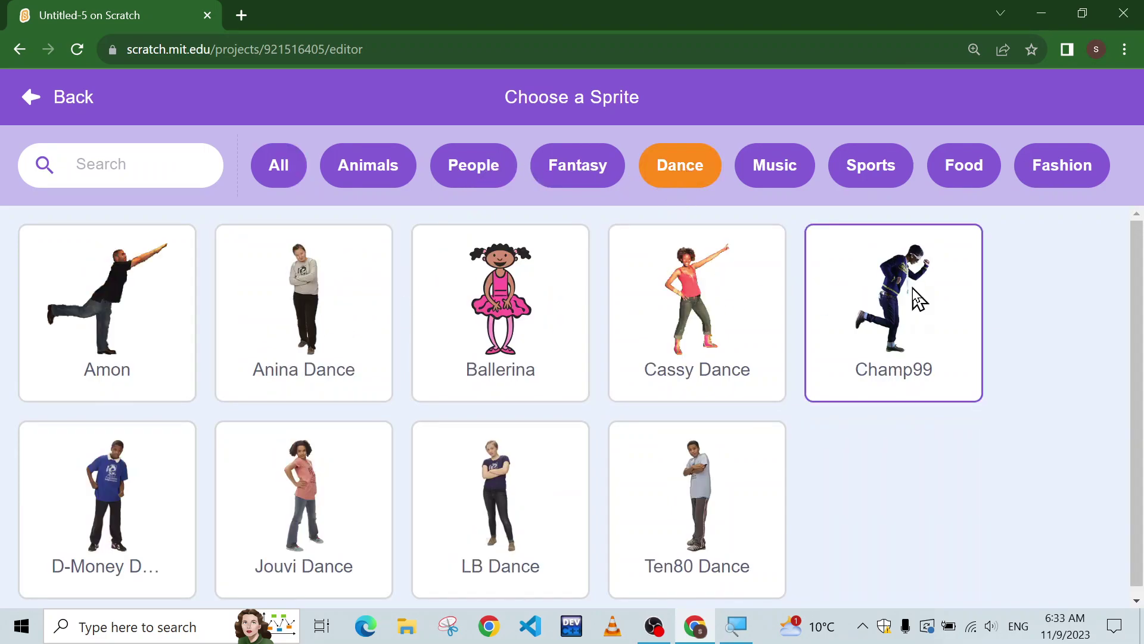
{"action": "left_click", "coordinate": [915, 294]}
{"action": "scroll", "coordinate": [1032, 173], "scroll_direction": "up", "scroll_amount": 1}
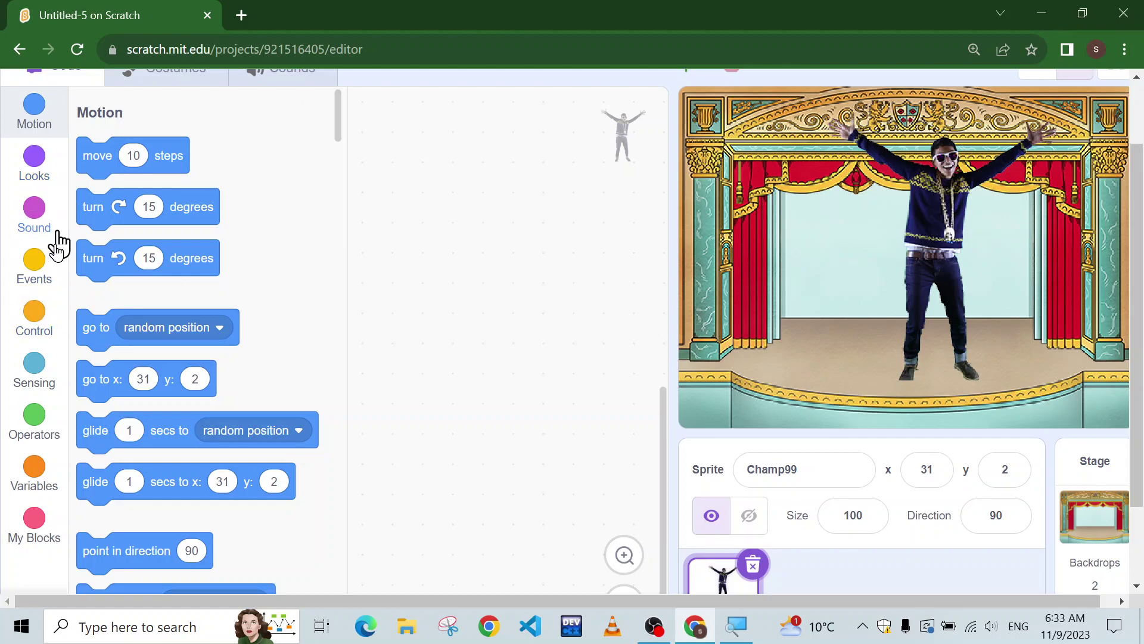
Step: Build a 'when flag clicked' hat with an empty forever loop snapped beneath it
{"action": "left_click", "coordinate": [31, 283]}
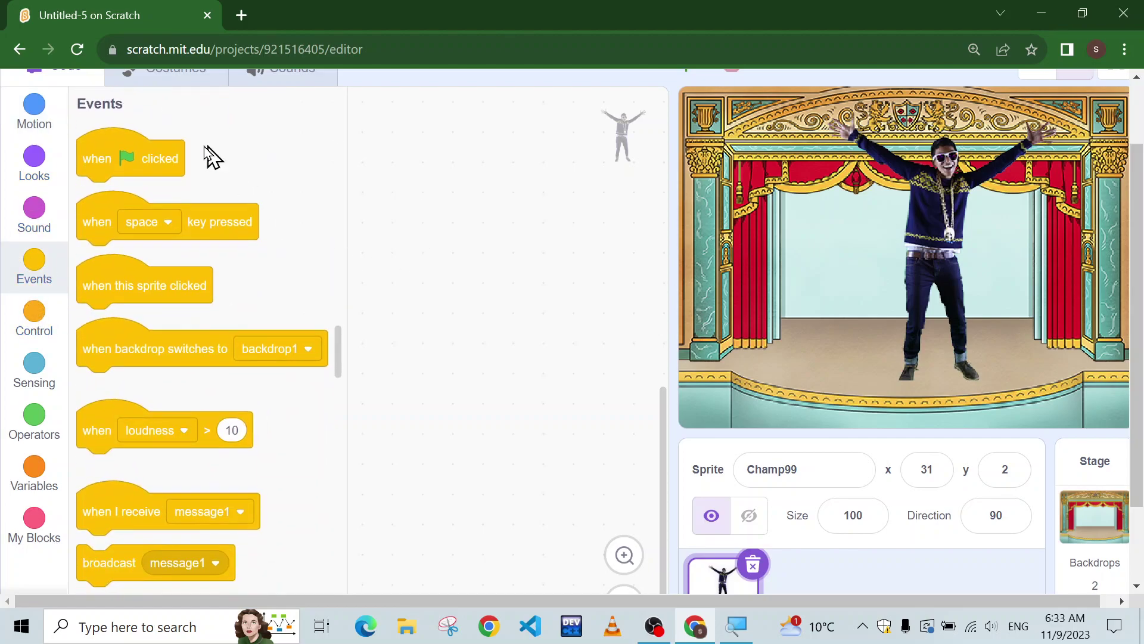
{"action": "left_click_drag", "start_coordinate": [157, 157], "coordinate": [491, 146]}
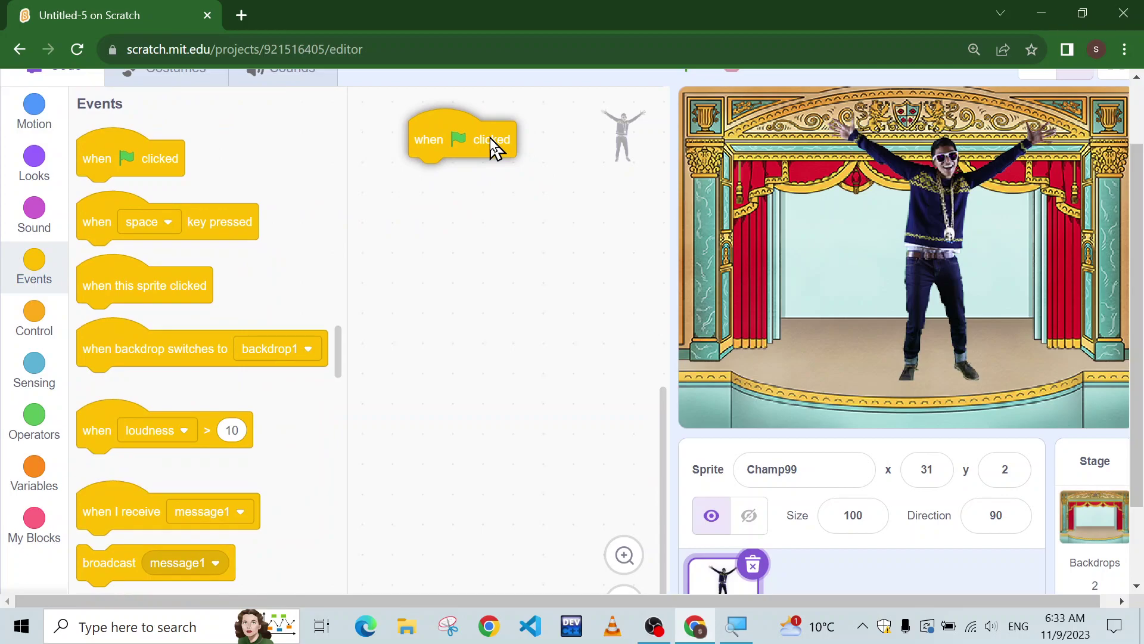
{"action": "left_click", "coordinate": [34, 328]}
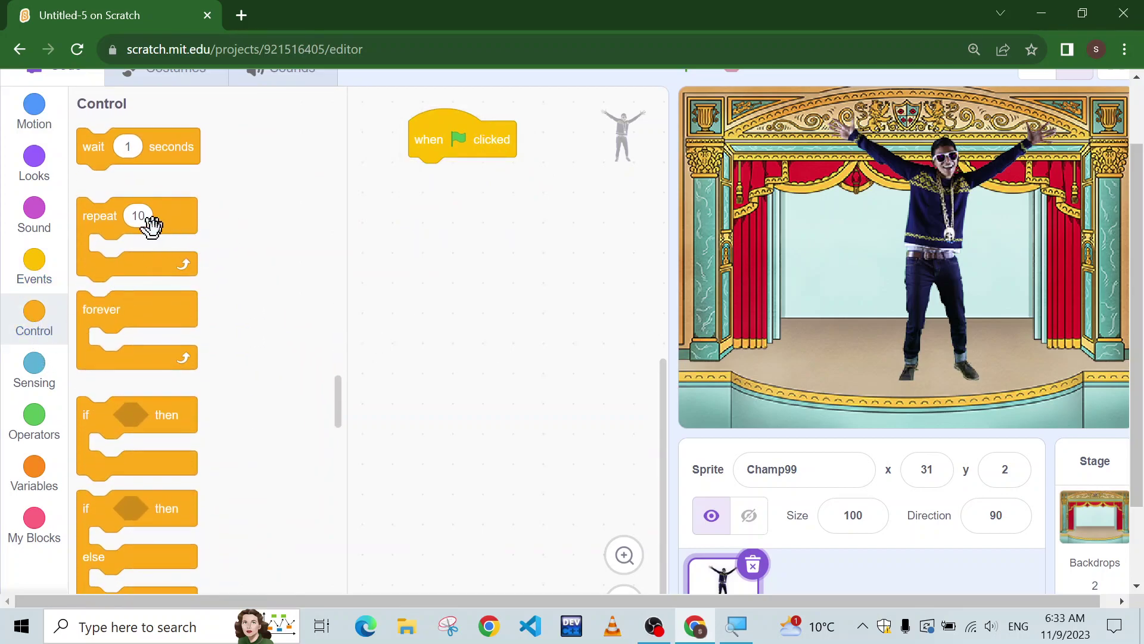
{"action": "left_click_drag", "start_coordinate": [144, 313], "coordinate": [468, 182]}
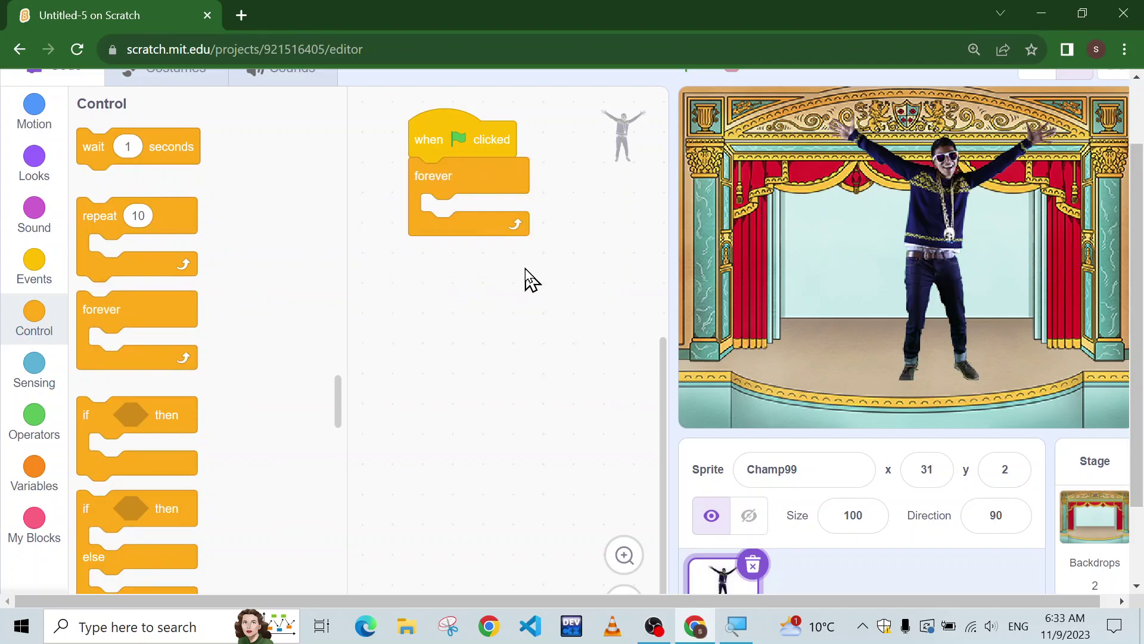
{"action": "scroll", "coordinate": [532, 242], "scroll_direction": "up", "scroll_amount": 2, "text": "ctrl"}
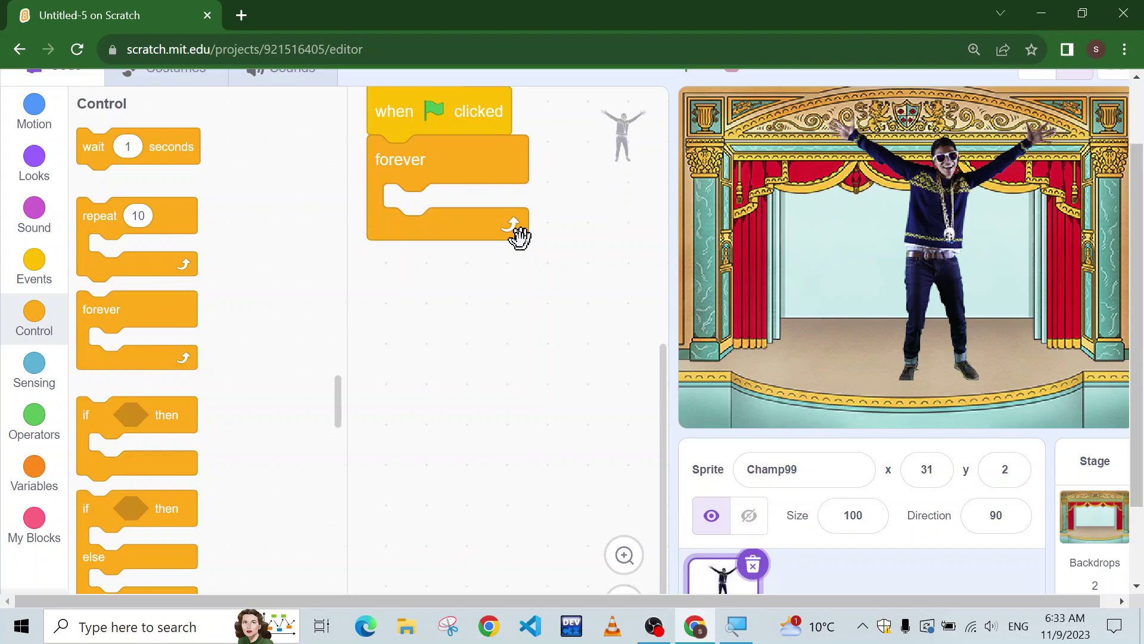
{"action": "scroll", "coordinate": [556, 237], "scroll_direction": "up", "scroll_amount": 2}
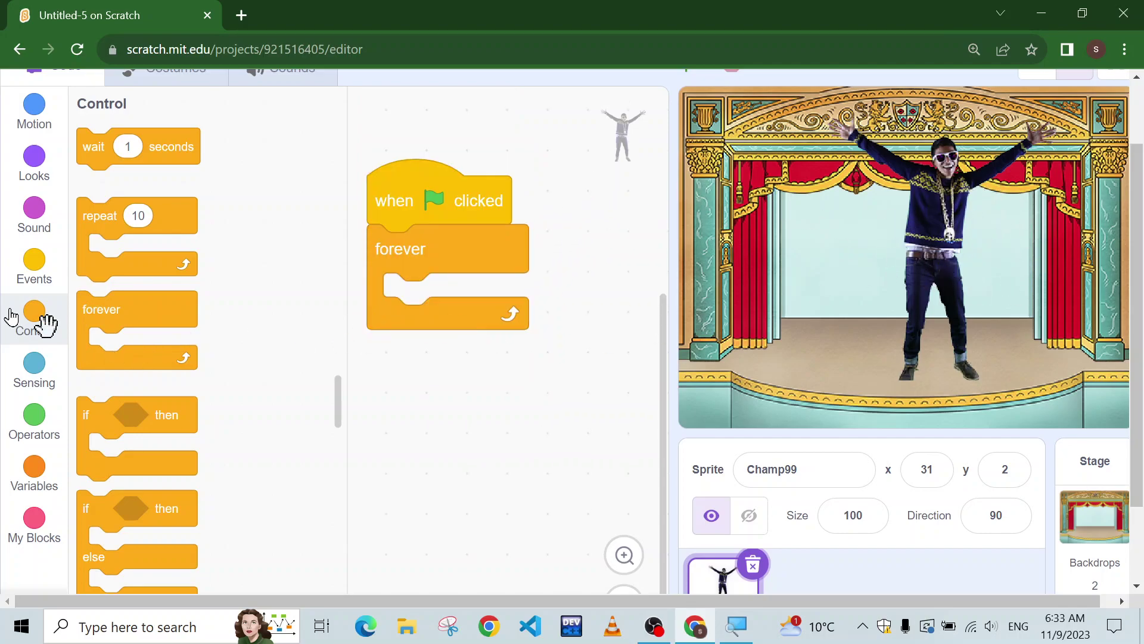
{"action": "left_click", "coordinate": [34, 172]}
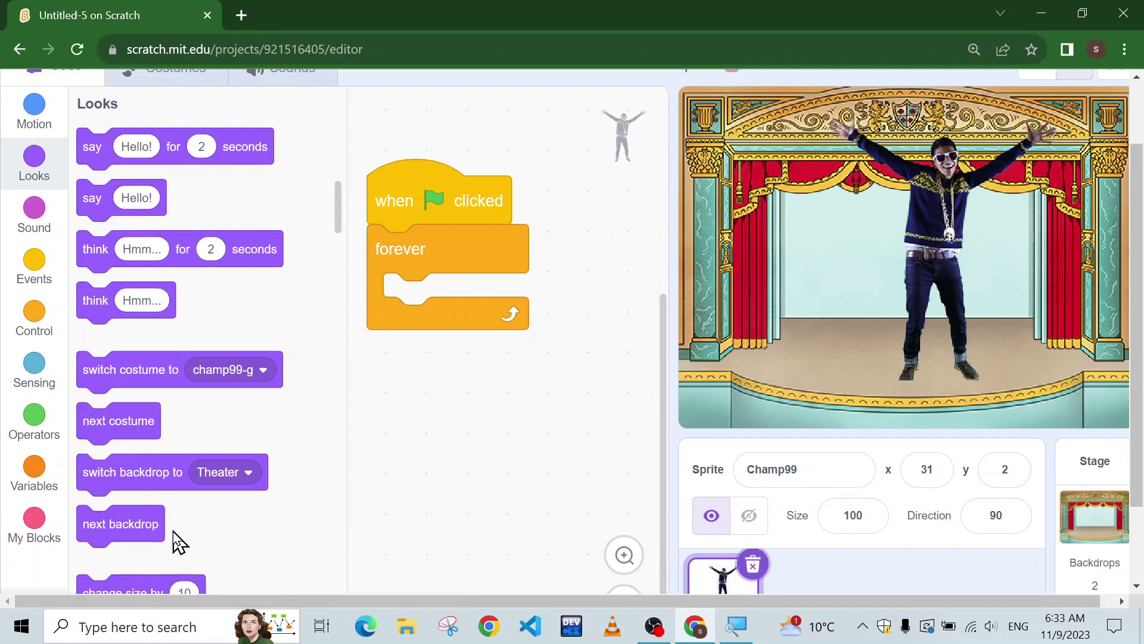
{"action": "scroll", "coordinate": [172, 532], "scroll_direction": "down", "scroll_amount": 2}
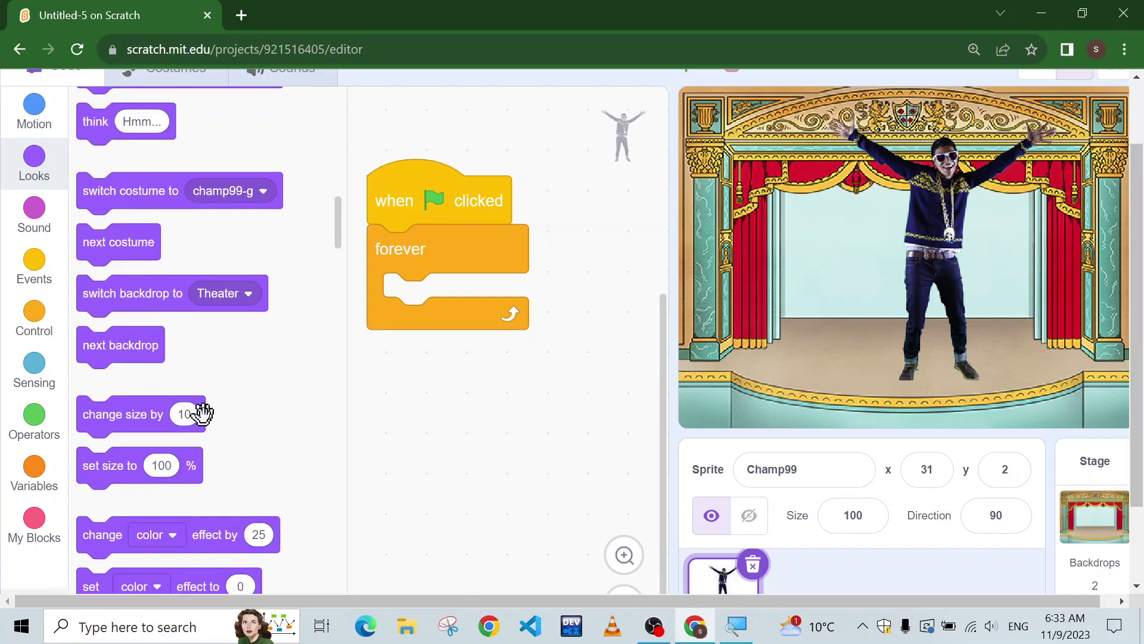
{"action": "scroll", "coordinate": [202, 413], "scroll_direction": "down", "scroll_amount": 1}
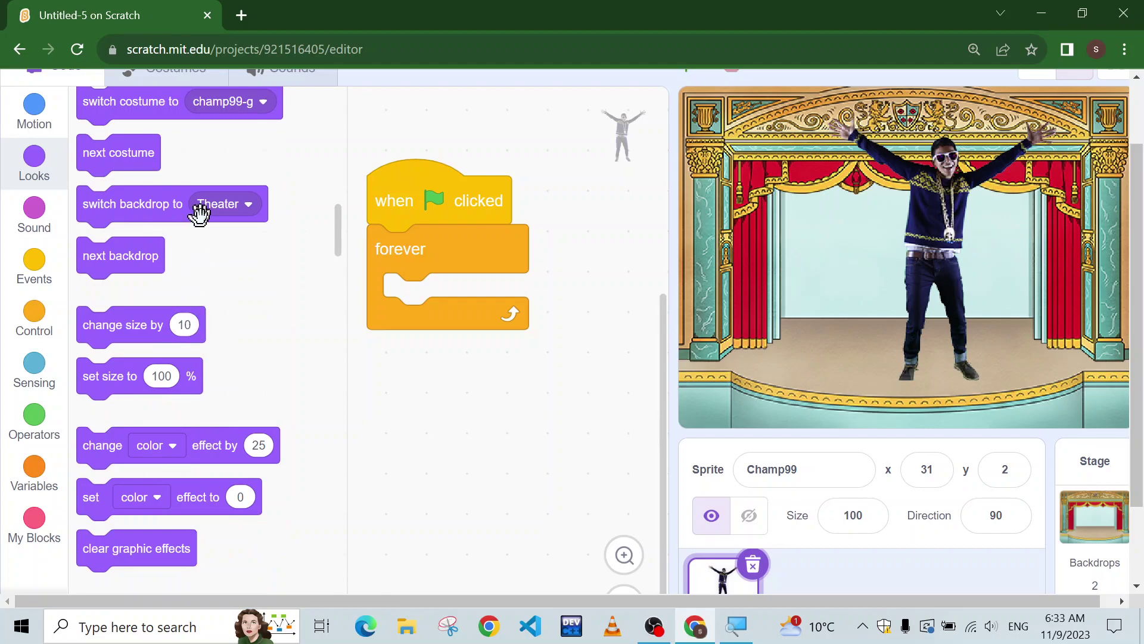
{"action": "scroll", "coordinate": [201, 219], "scroll_direction": "up", "scroll_amount": 2}
{"action": "scroll", "coordinate": [256, 220], "scroll_direction": "up", "scroll_amount": 2}
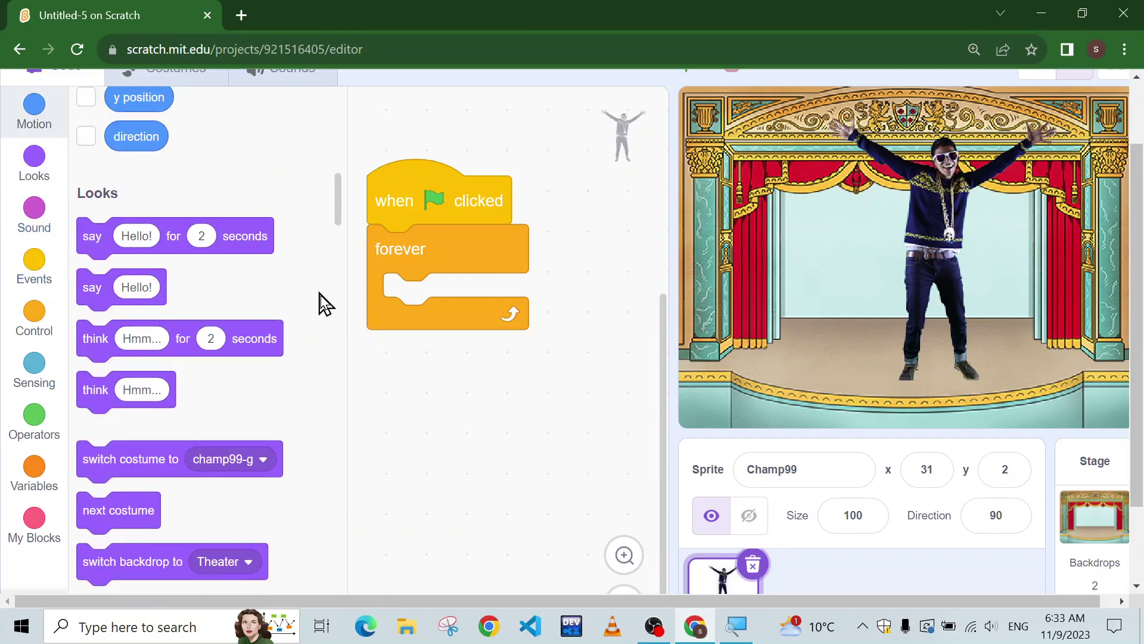
{"action": "scroll", "coordinate": [160, 264], "scroll_direction": "down", "scroll_amount": 2}
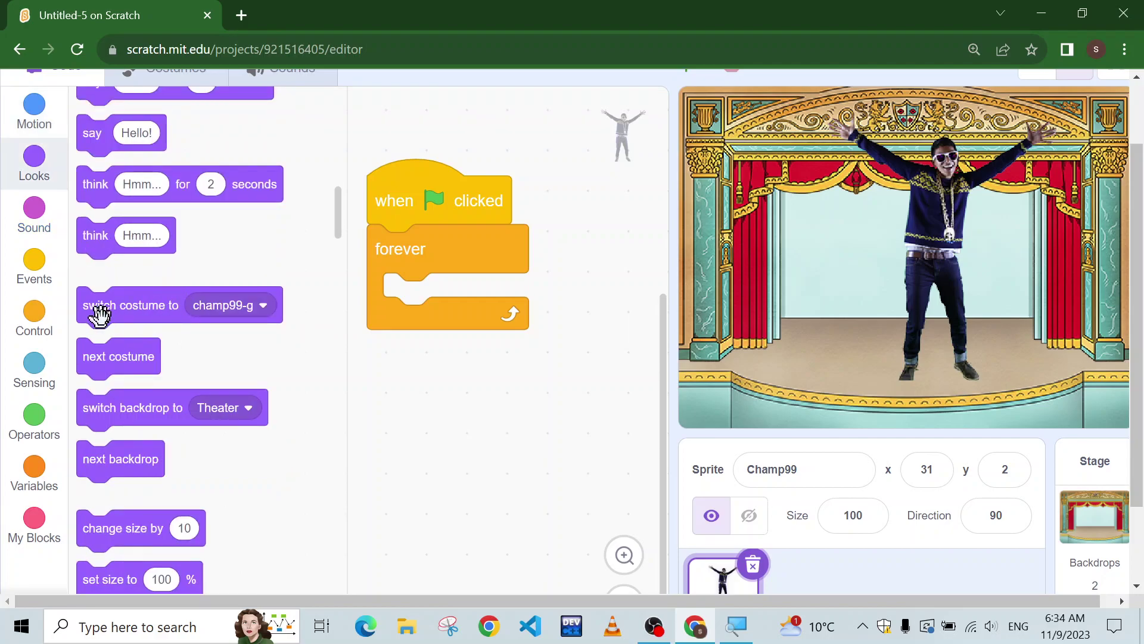
Step: Place a 'switch costume to champ99-a' block inside the forever loop
{"action": "left_click_drag", "start_coordinate": [107, 309], "coordinate": [402, 304]}
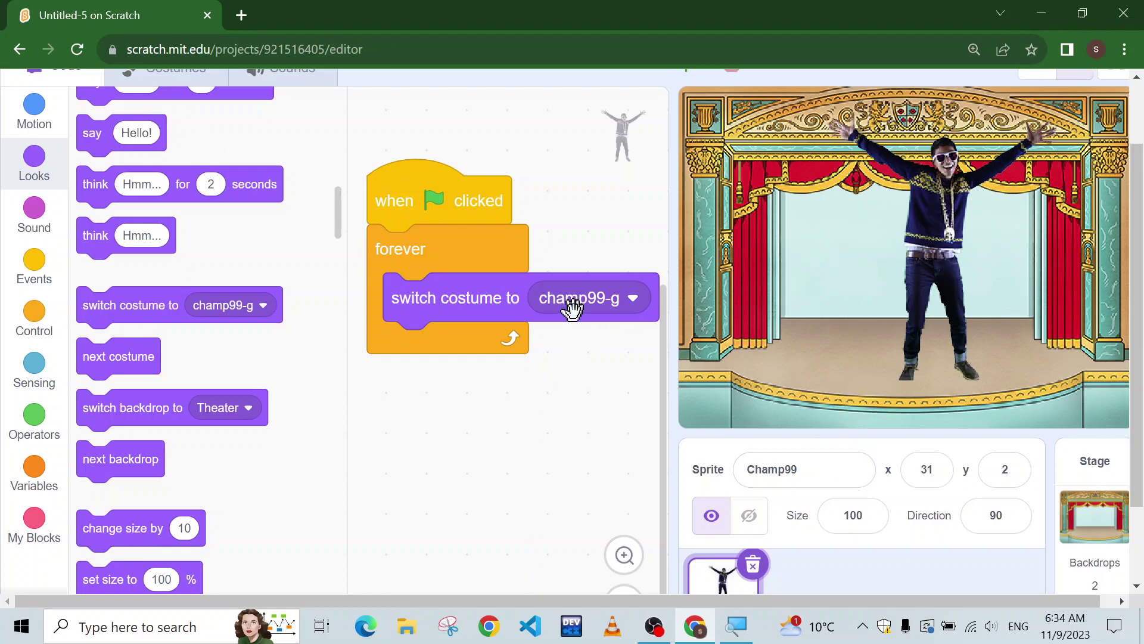
{"action": "scroll", "coordinate": [834, 412], "scroll_direction": "down", "scroll_amount": 2}
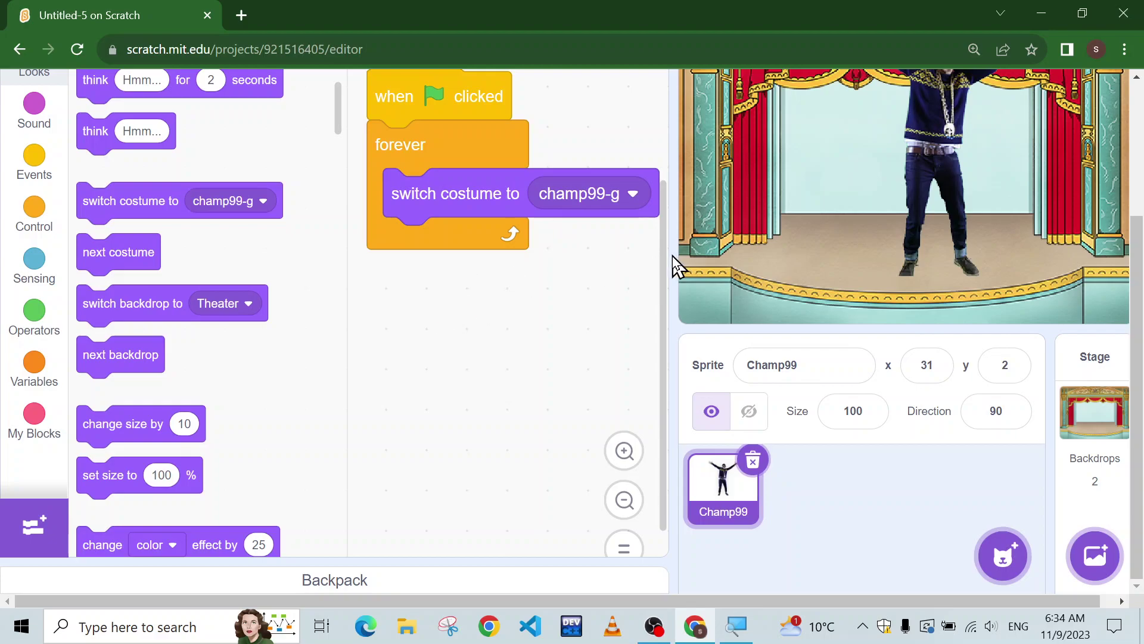
{"action": "scroll", "coordinate": [617, 269], "scroll_direction": "up", "scroll_amount": 1}
{"action": "scroll", "coordinate": [605, 290], "scroll_direction": "up", "scroll_amount": 1}
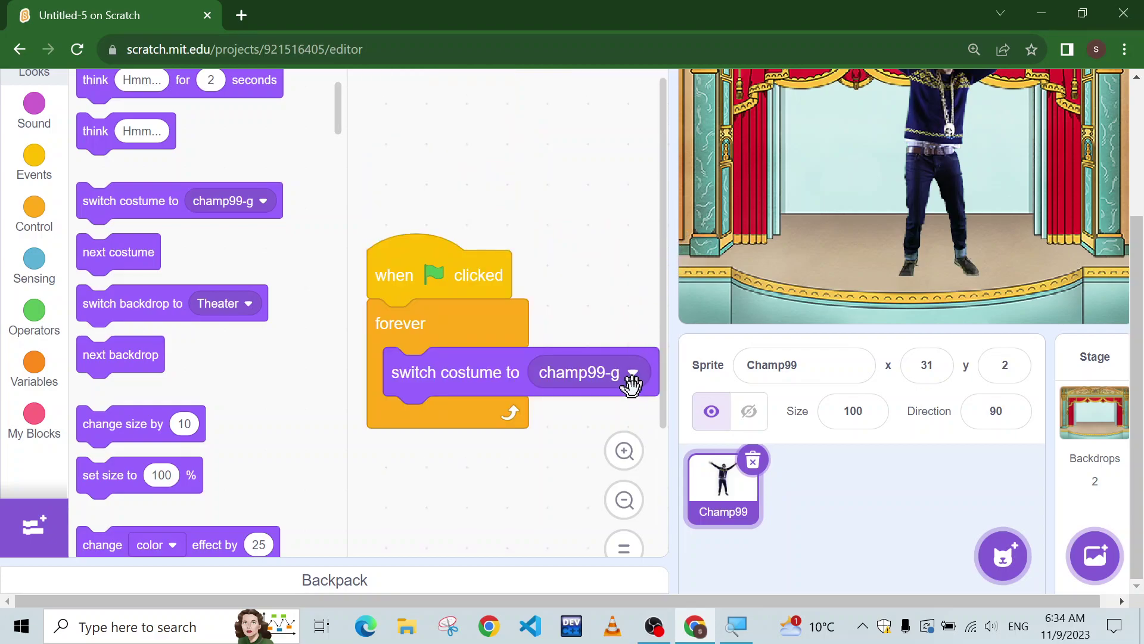
{"action": "left_click", "coordinate": [634, 375]}
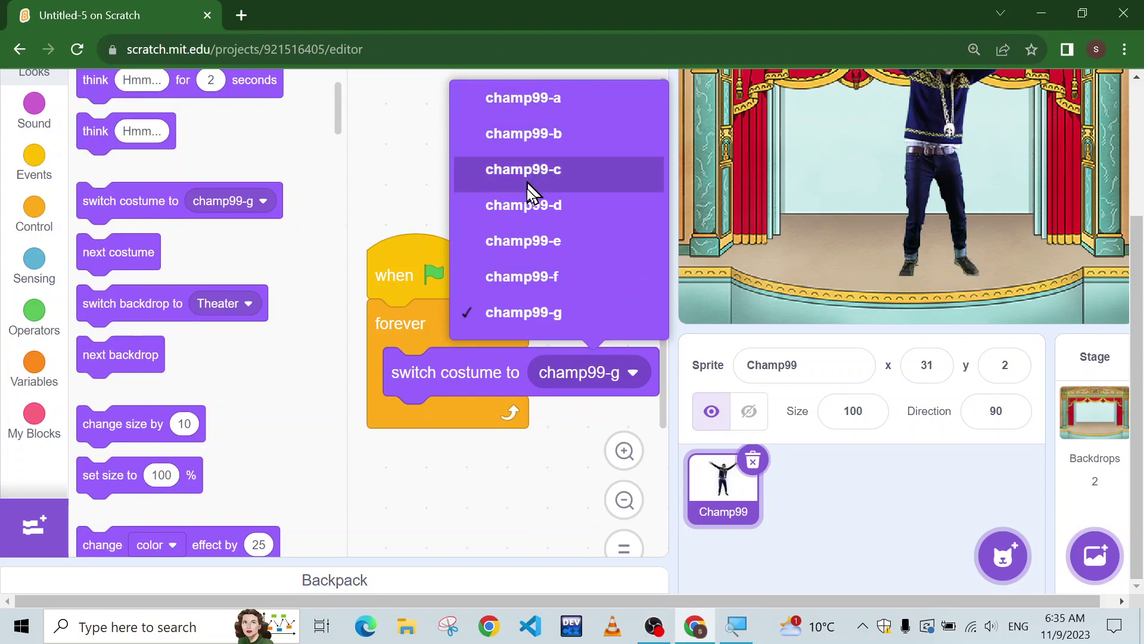
{"action": "left_click", "coordinate": [515, 101]}
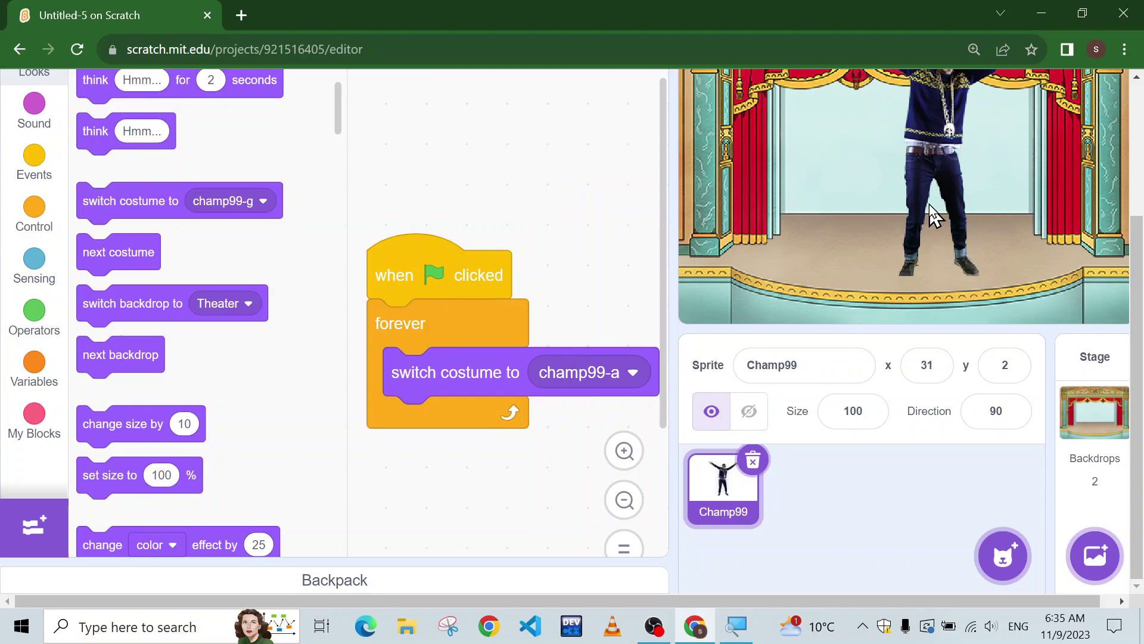
{"action": "scroll", "coordinate": [930, 215], "scroll_direction": "up", "scroll_amount": 2}
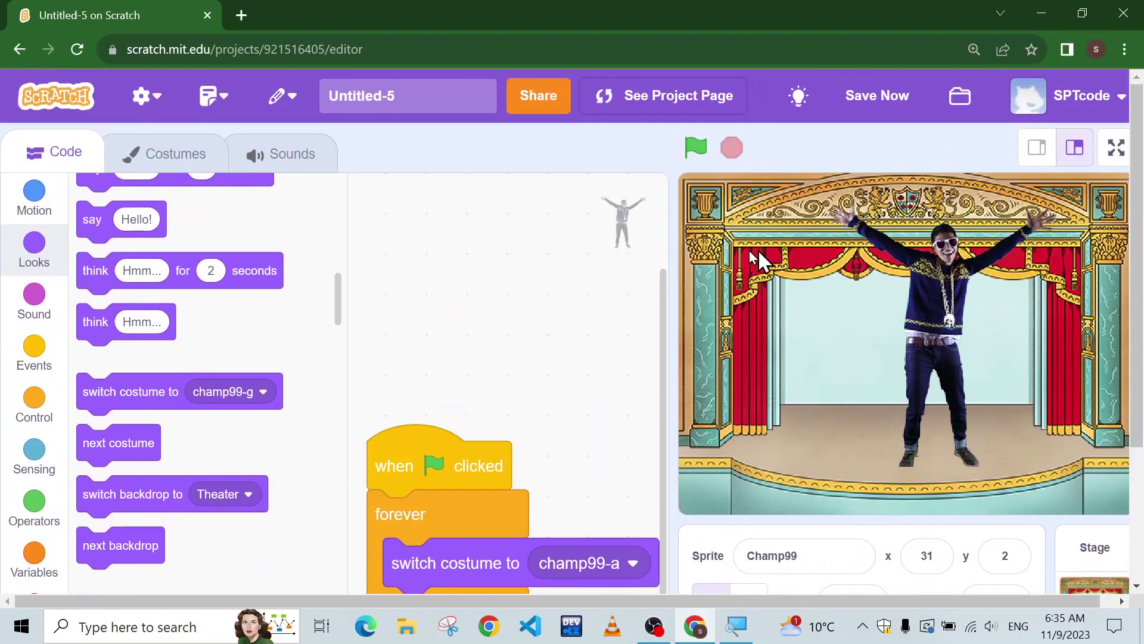
Step: Stop and restart the green-flag script so Champ99 shows costume champ99-a
{"action": "left_click", "coordinate": [696, 149]}
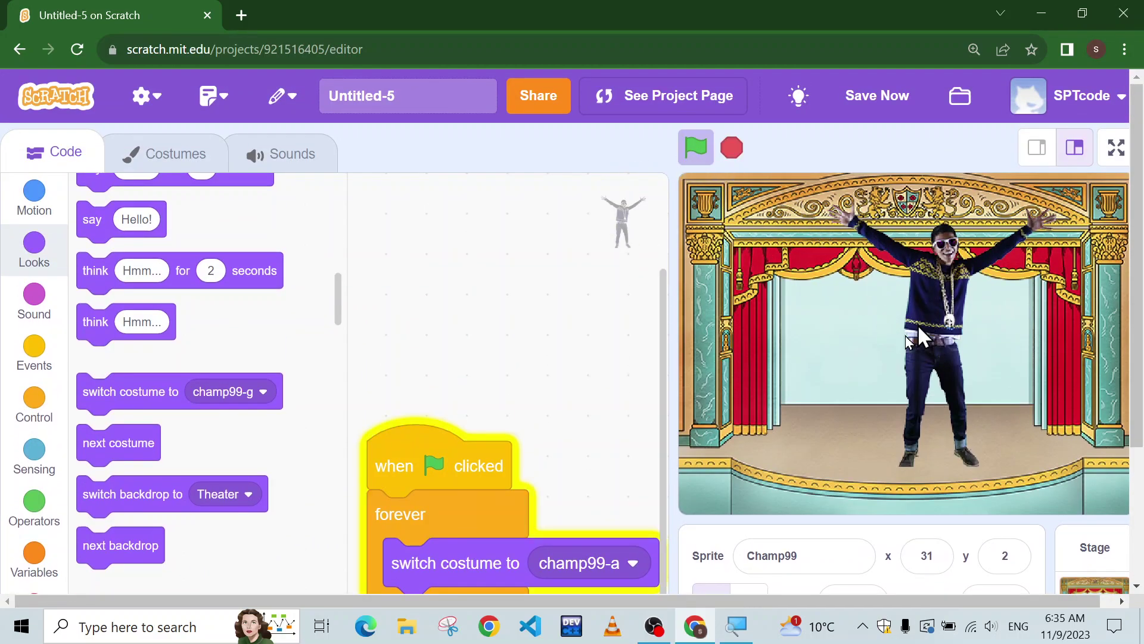
{"action": "scroll", "coordinate": [698, 375], "scroll_direction": "down", "scroll_amount": 2}
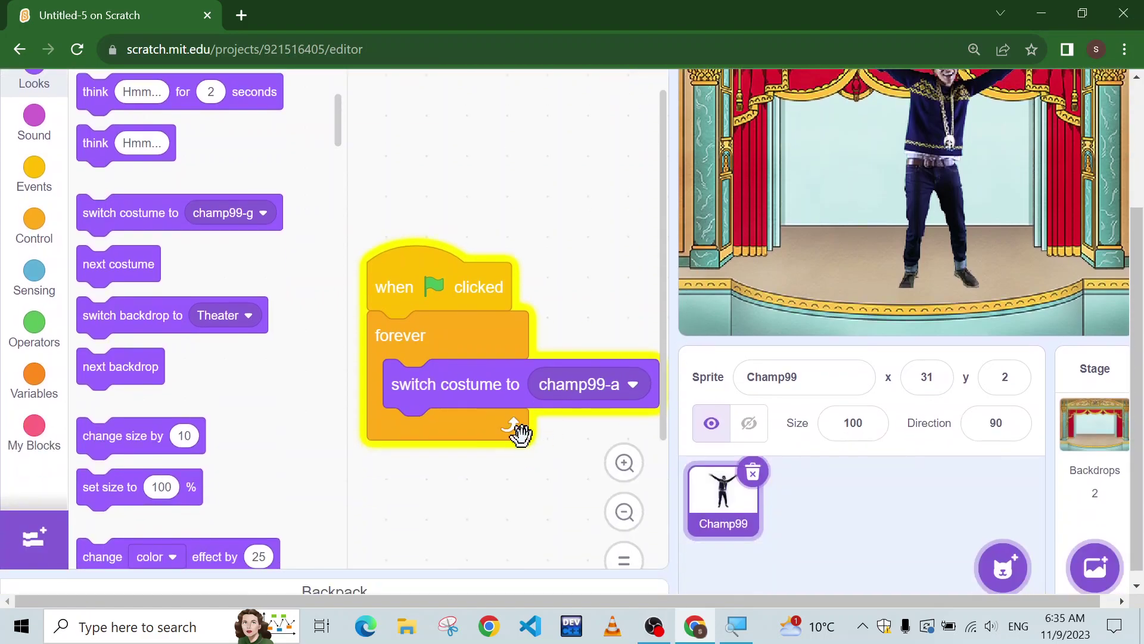
{"action": "left_click", "coordinate": [445, 301]}
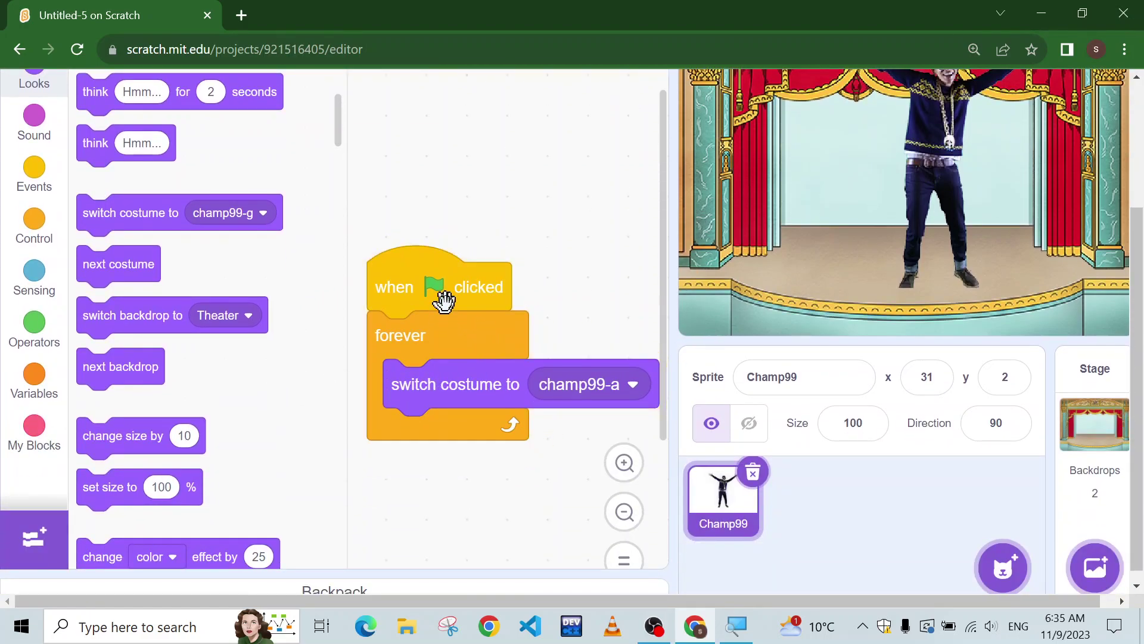
{"action": "left_click", "coordinate": [444, 301]}
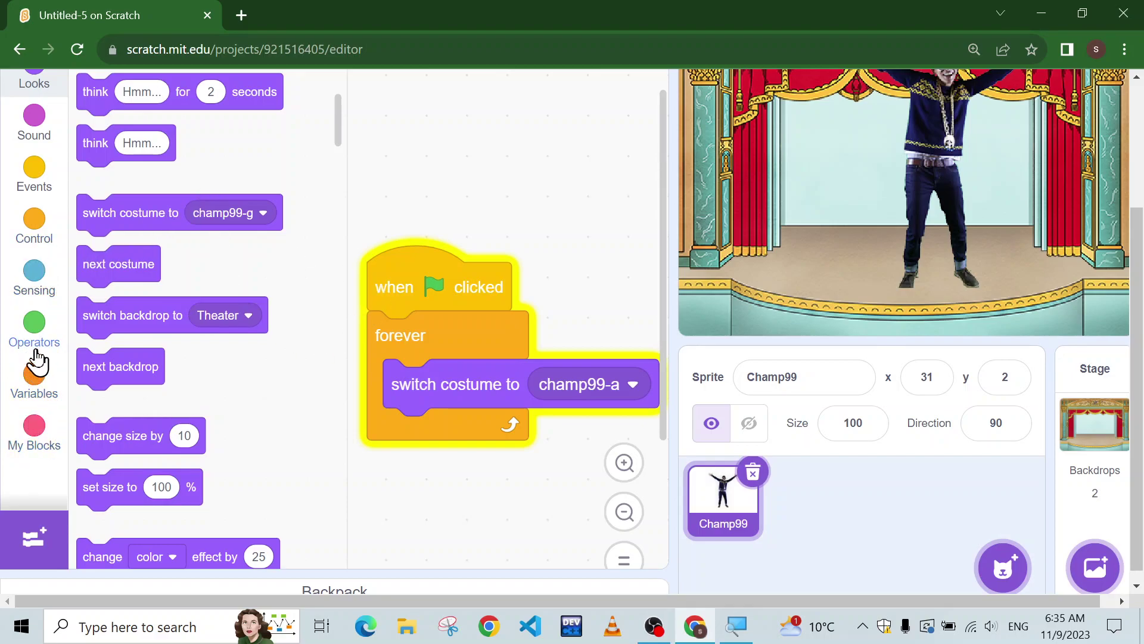
{"action": "scroll", "coordinate": [16, 212], "scroll_direction": "down", "scroll_amount": 1}
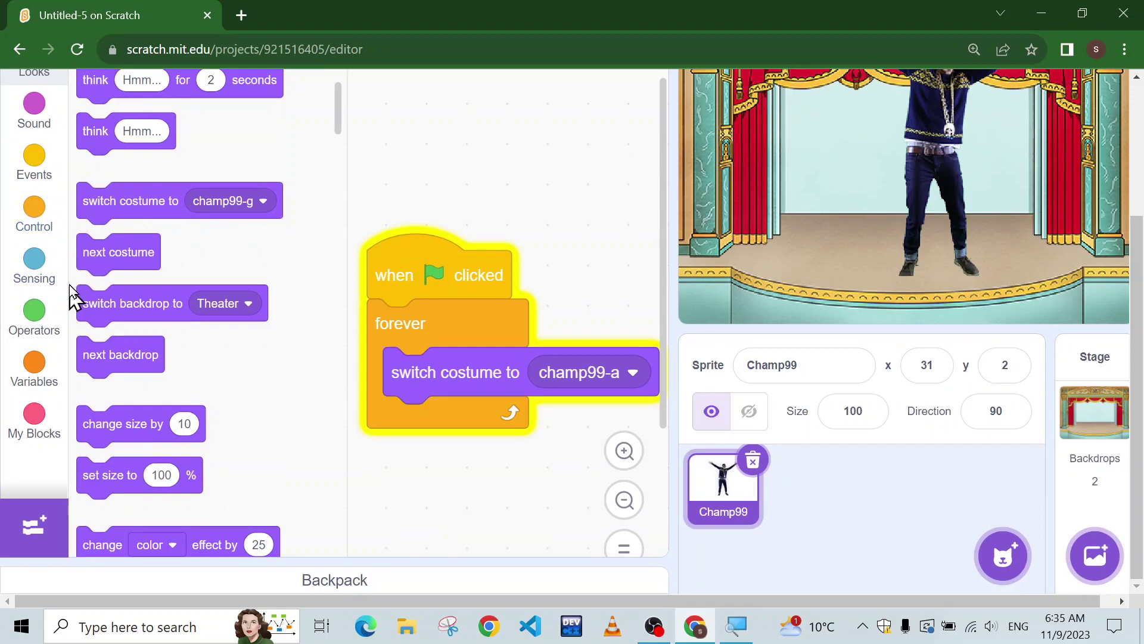
Step: Add a 'wait 0.02 seconds' block right after the costume switch
{"action": "left_click", "coordinate": [35, 219]}
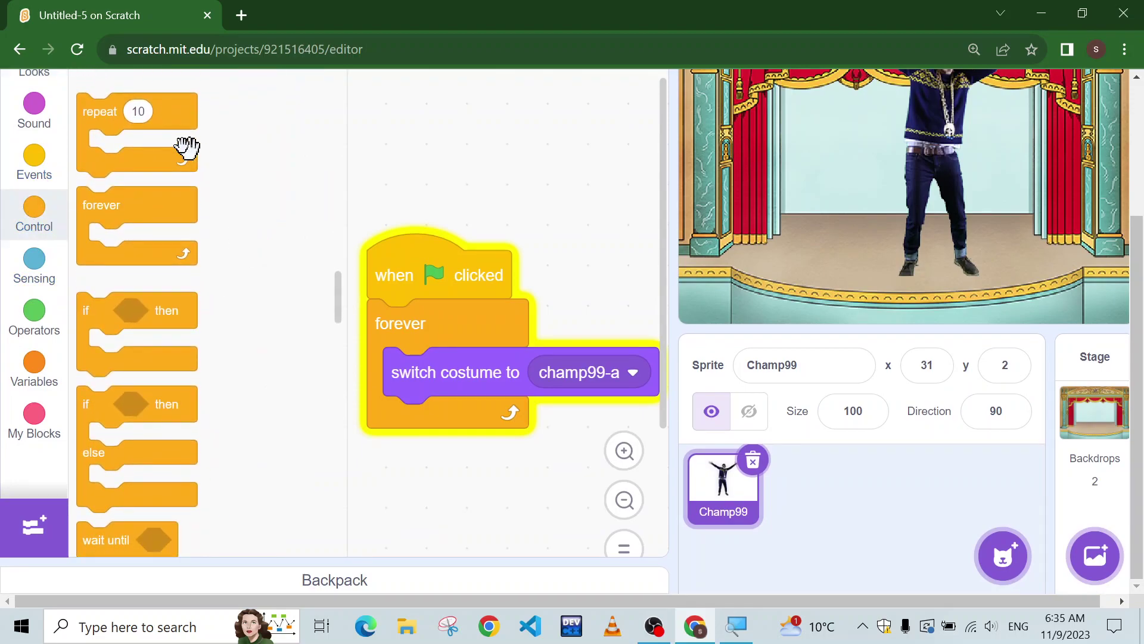
{"action": "scroll", "coordinate": [234, 199], "scroll_direction": "up", "scroll_amount": 4}
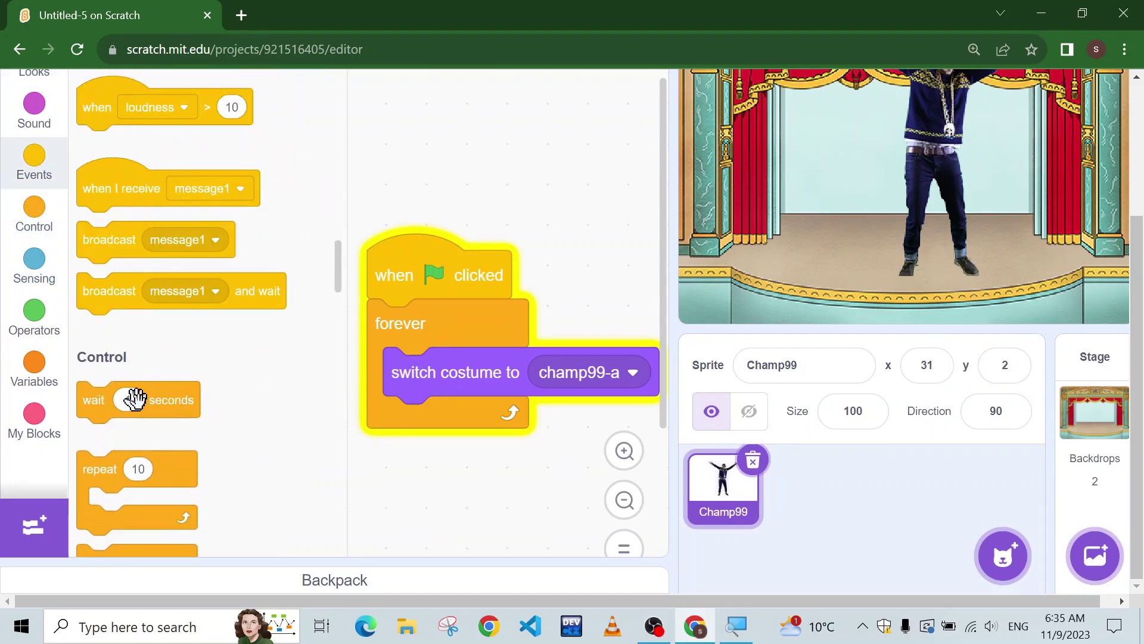
{"action": "left_click_drag", "start_coordinate": [158, 408], "coordinate": [474, 422]}
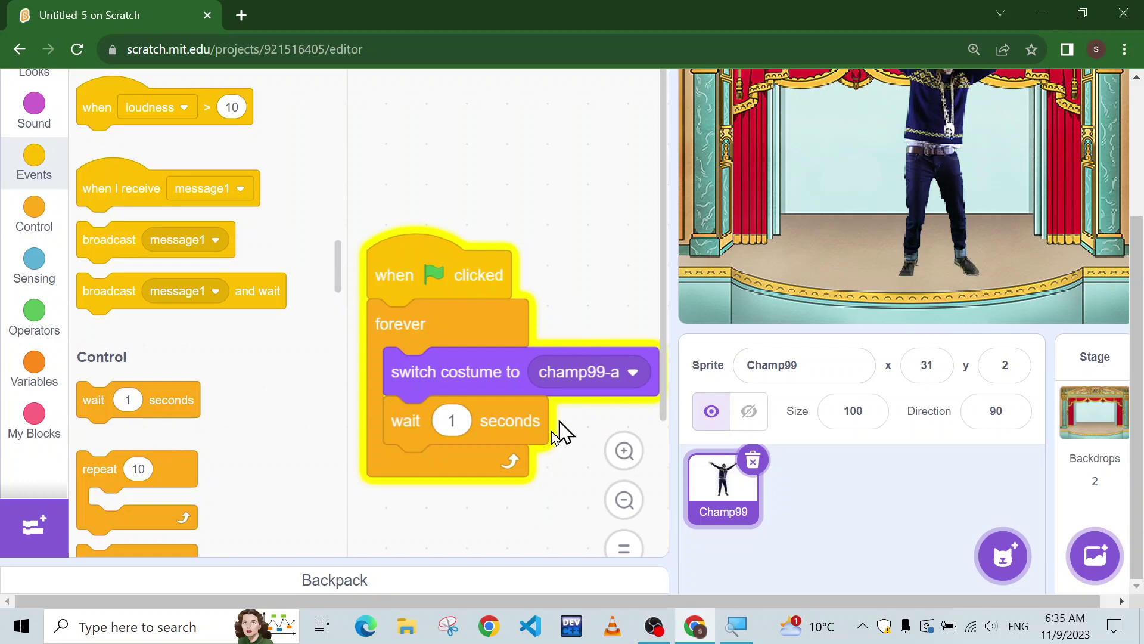
{"action": "left_click", "coordinate": [458, 422]}
{"action": "type", "text": "0"}
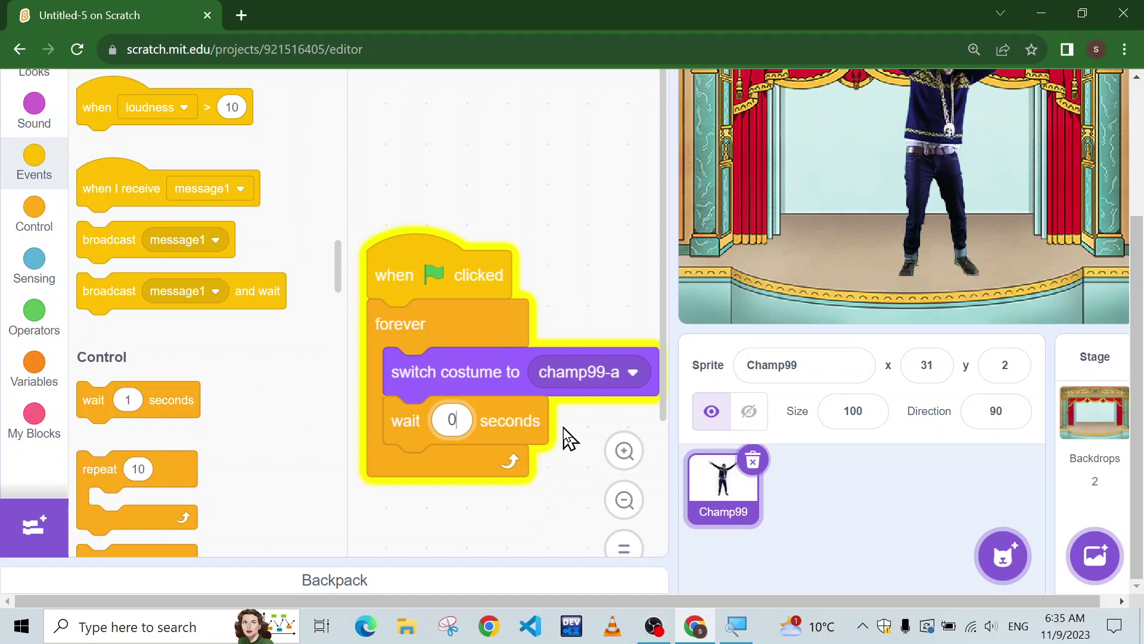
{"action": "type", "text": ".02"}
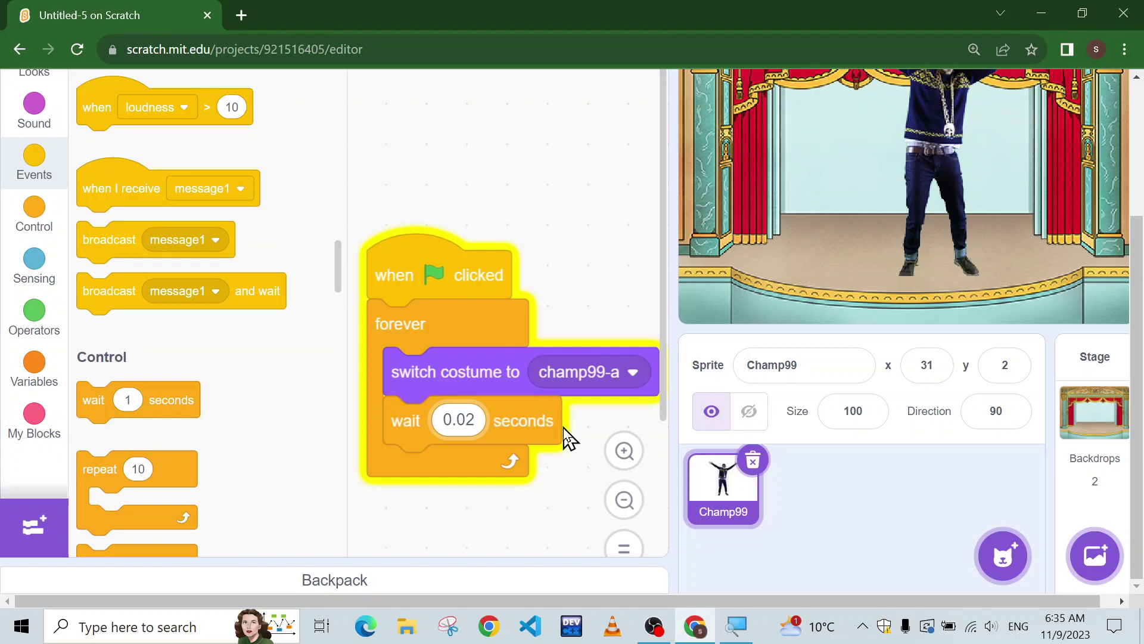
{"action": "left_click", "coordinate": [591, 315]}
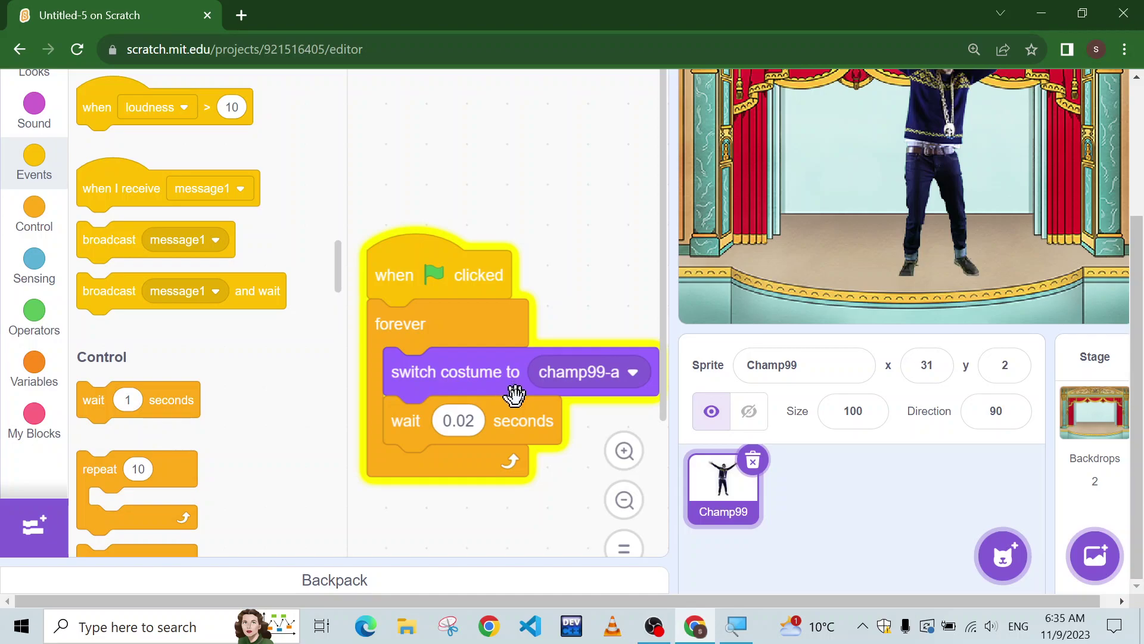
Step: Duplicate the costume-and-wait pair twice, stacking the copies inside the forever loop
{"action": "right_click", "coordinate": [522, 409]}
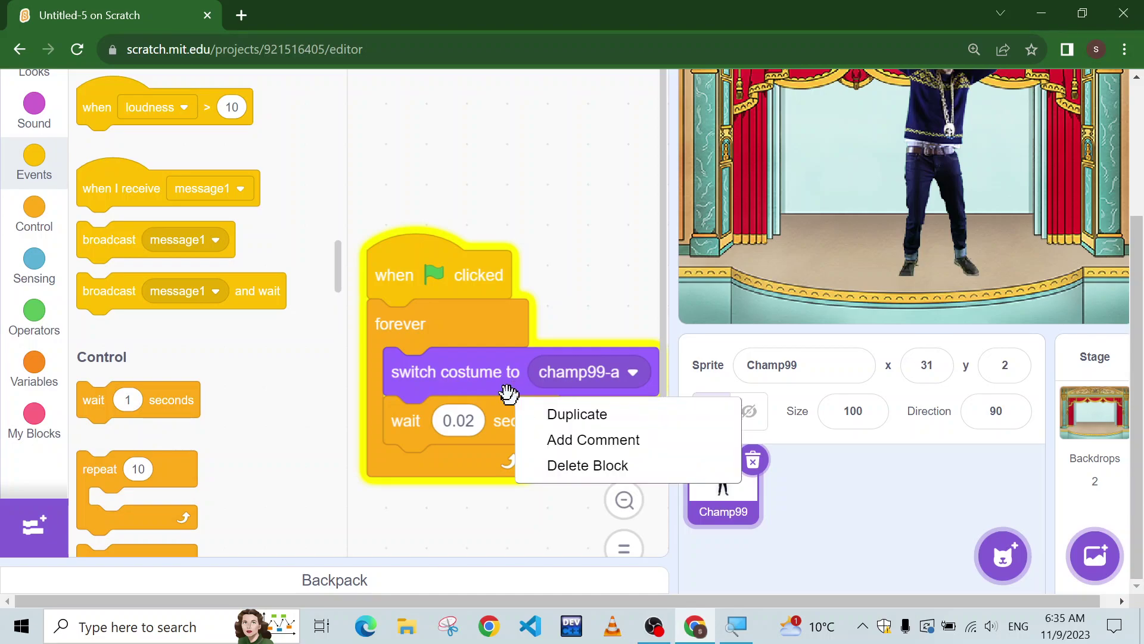
{"action": "right_click", "coordinate": [493, 400]}
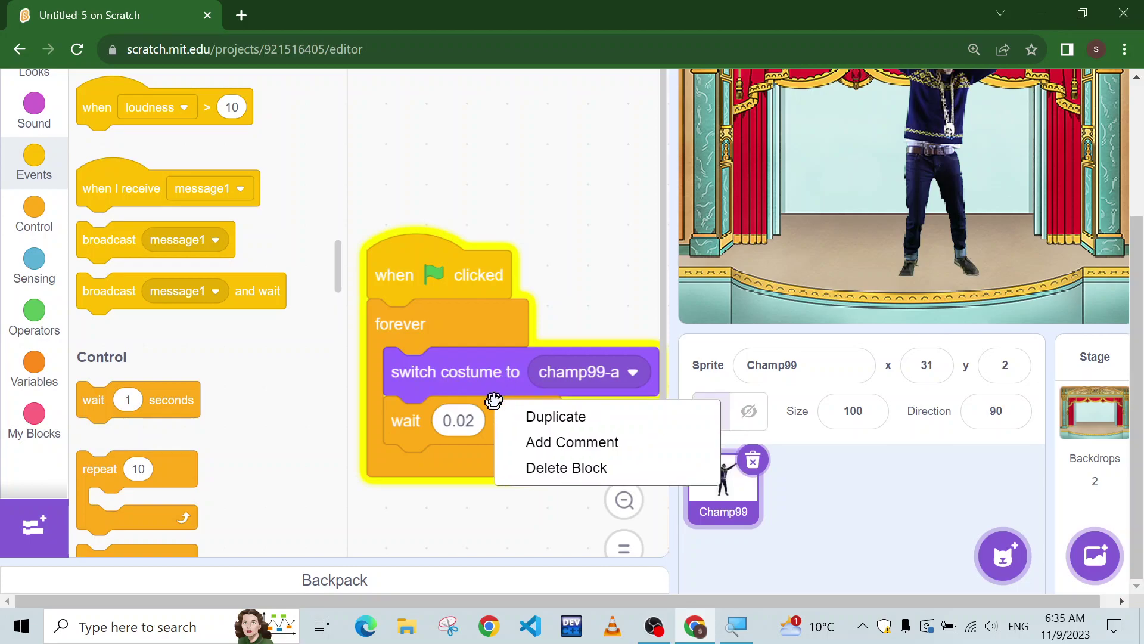
{"action": "left_click", "coordinate": [567, 411]}
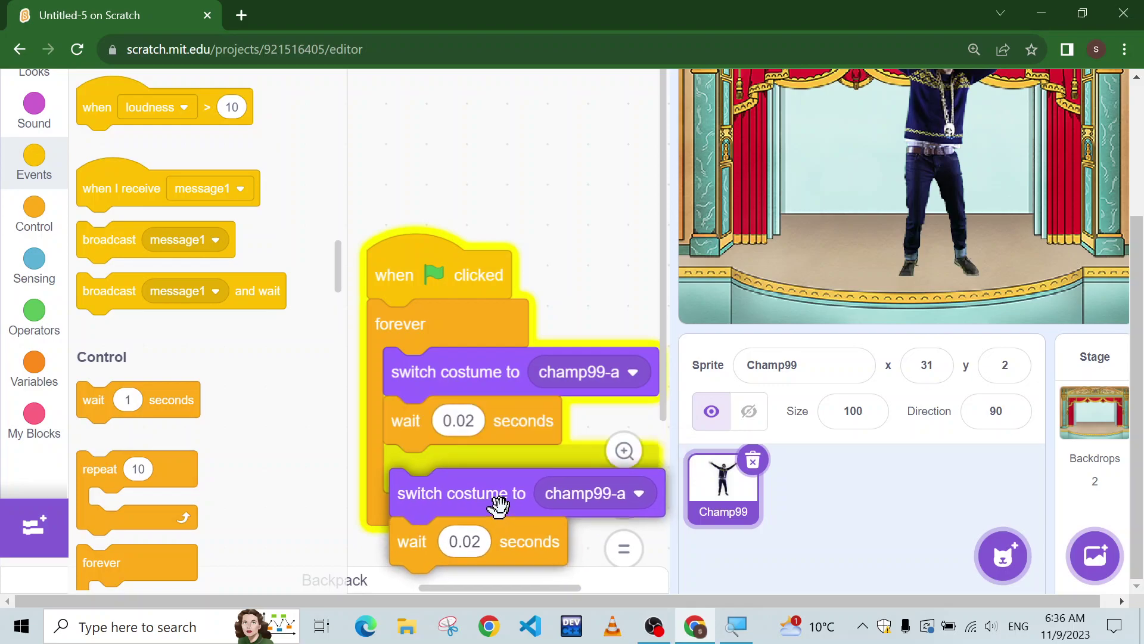
{"action": "left_click", "coordinate": [492, 480]}
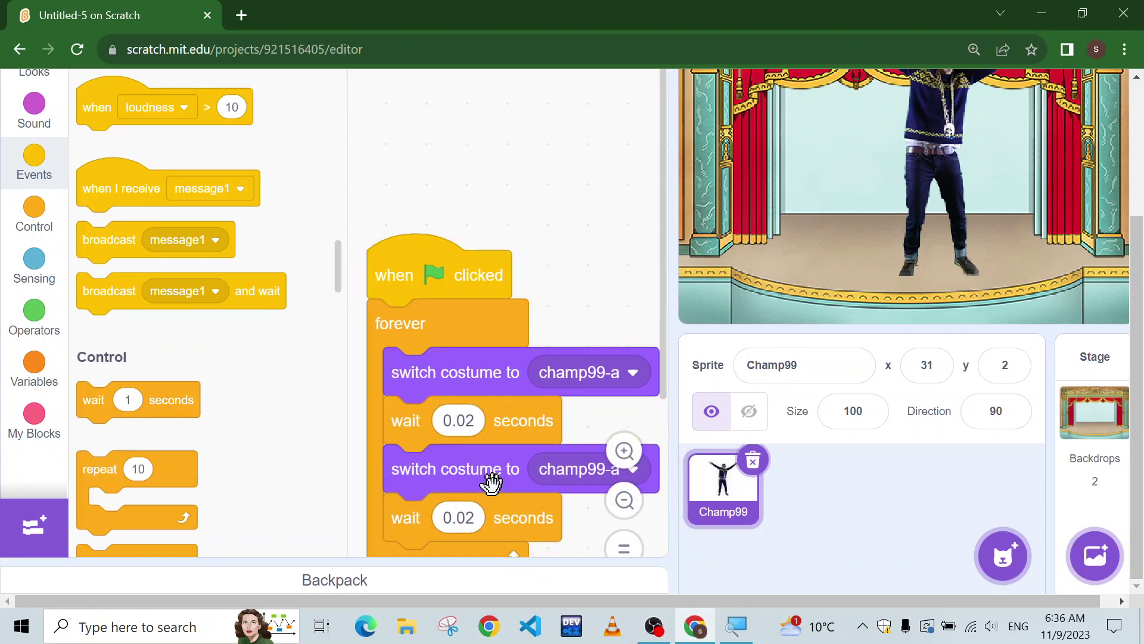
{"action": "right_click", "coordinate": [492, 481]}
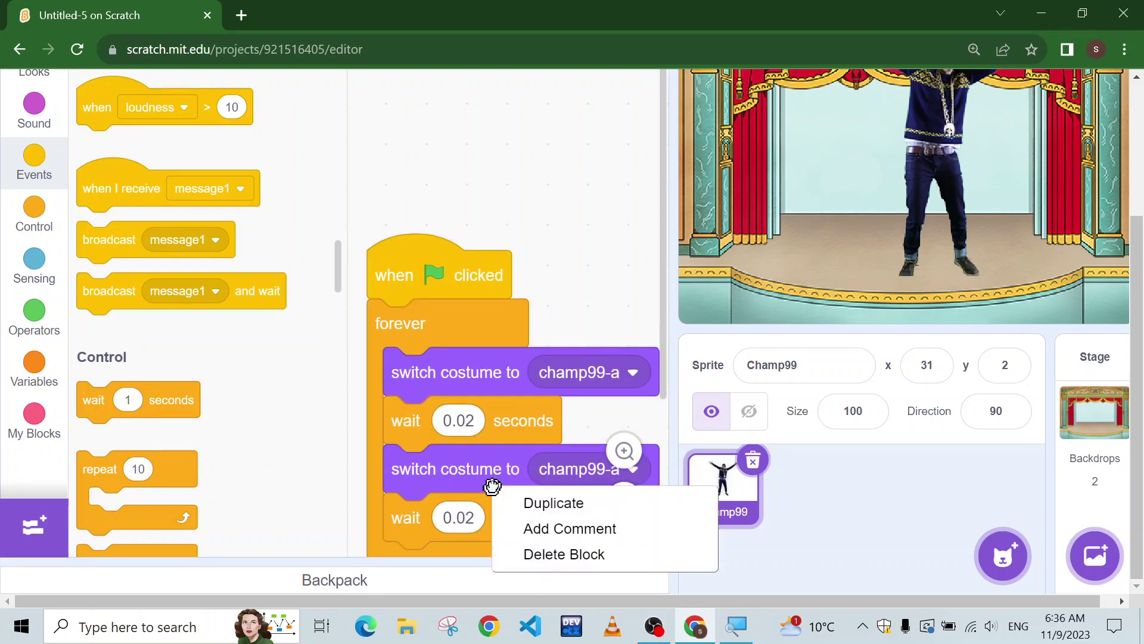
{"action": "left_click", "coordinate": [562, 503]}
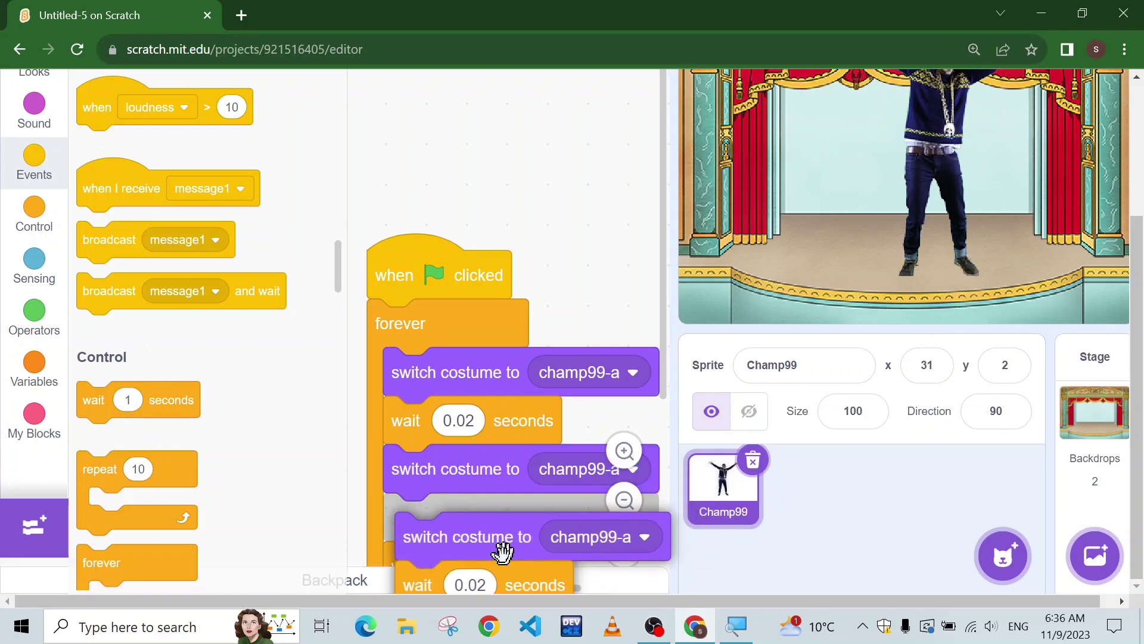
{"action": "left_click", "coordinate": [492, 601]}
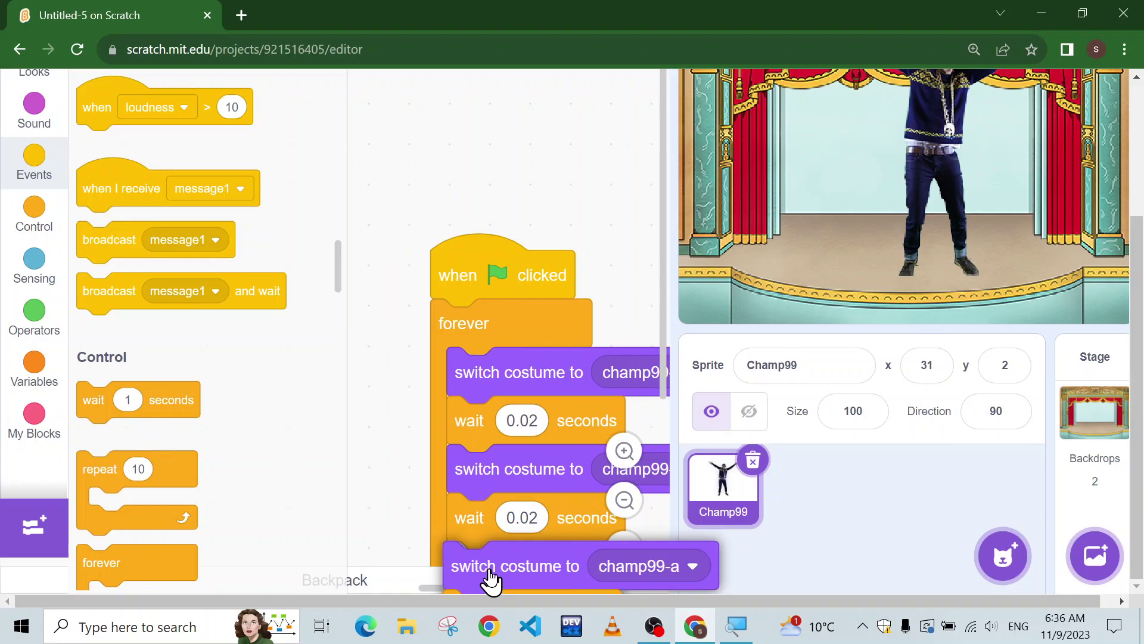
{"action": "left_click", "coordinate": [492, 579]}
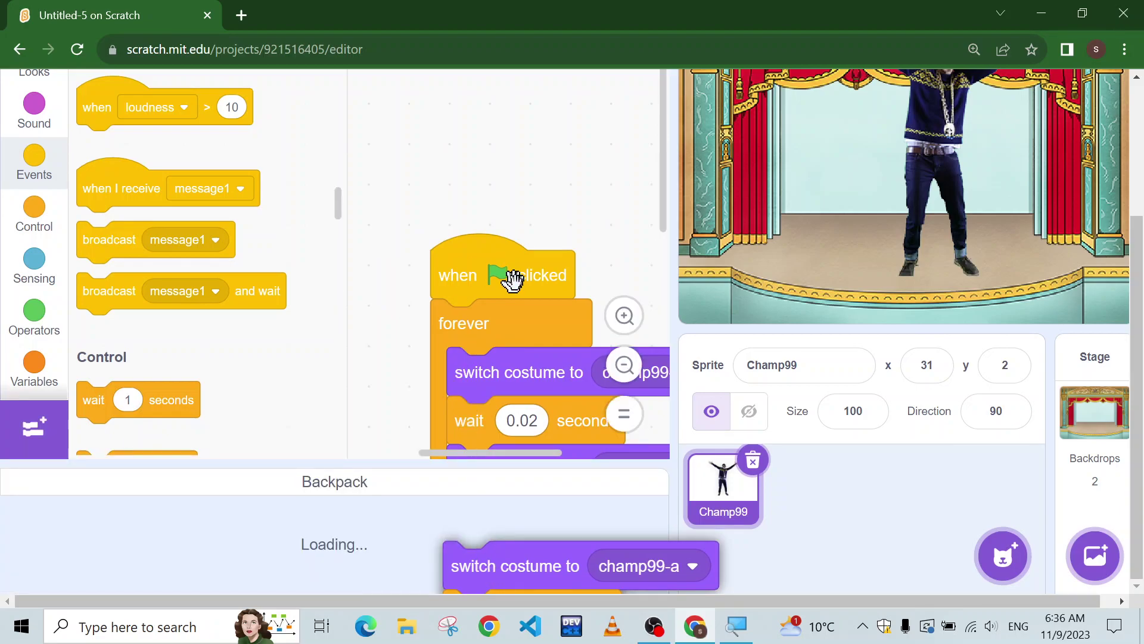
{"action": "scroll", "coordinate": [513, 282], "scroll_direction": "down", "scroll_amount": 3}
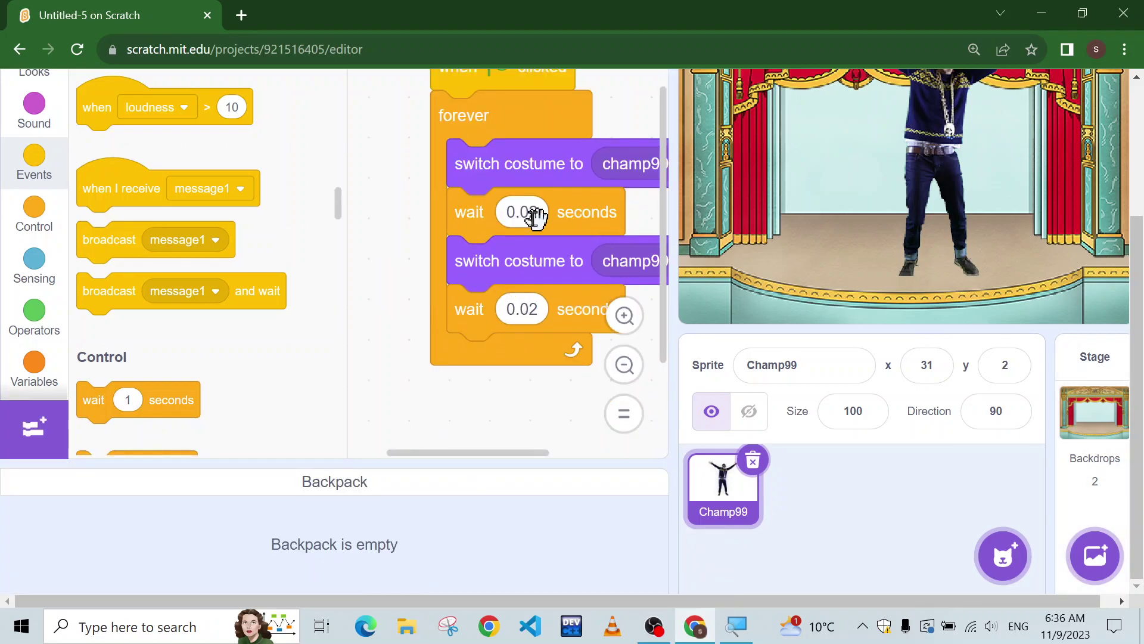
{"action": "scroll", "coordinate": [535, 222], "scroll_direction": "down", "scroll_amount": 1}
{"action": "scroll", "coordinate": [563, 262], "scroll_direction": "up", "scroll_amount": 1}
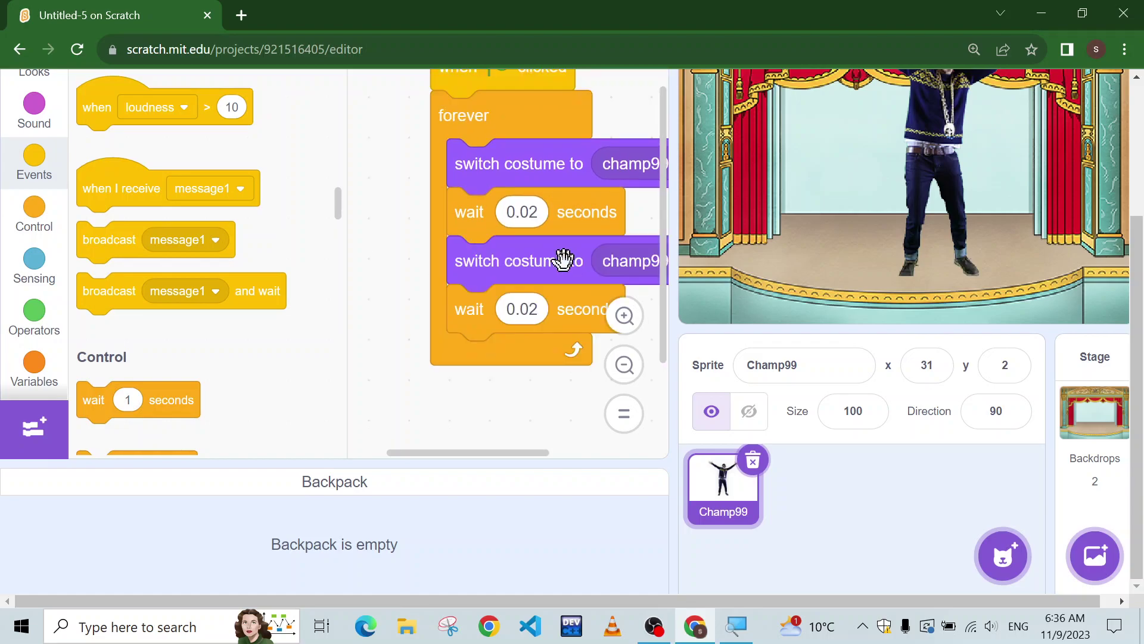
{"action": "left_click_drag", "start_coordinate": [546, 272], "coordinate": [551, 404]}
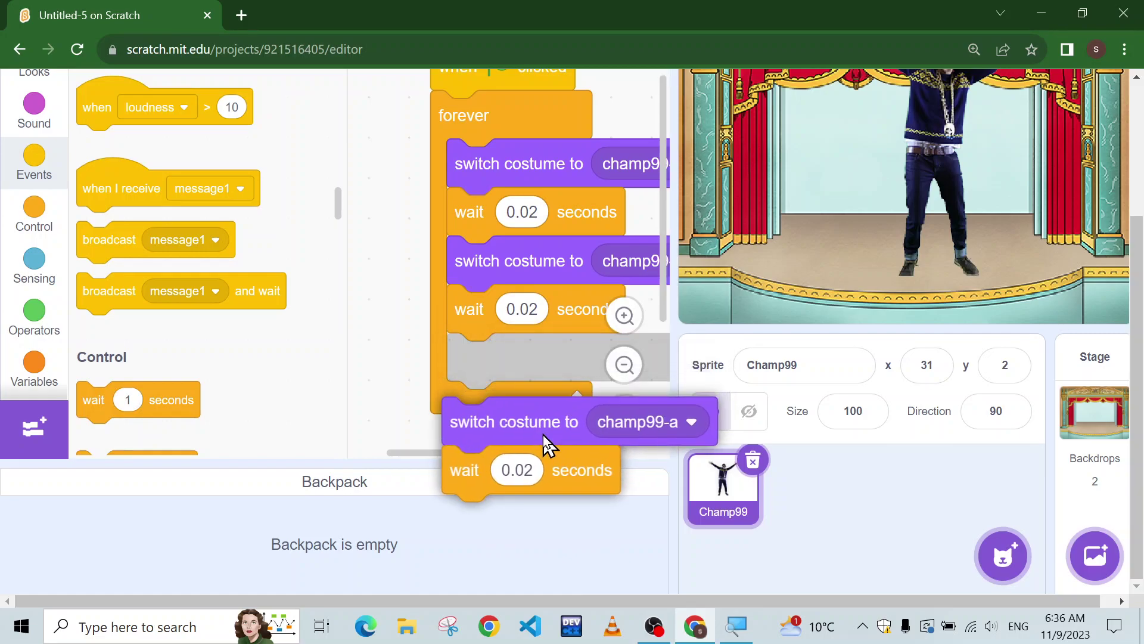
{"action": "left_click_drag", "start_coordinate": [548, 444], "coordinate": [545, 362]}
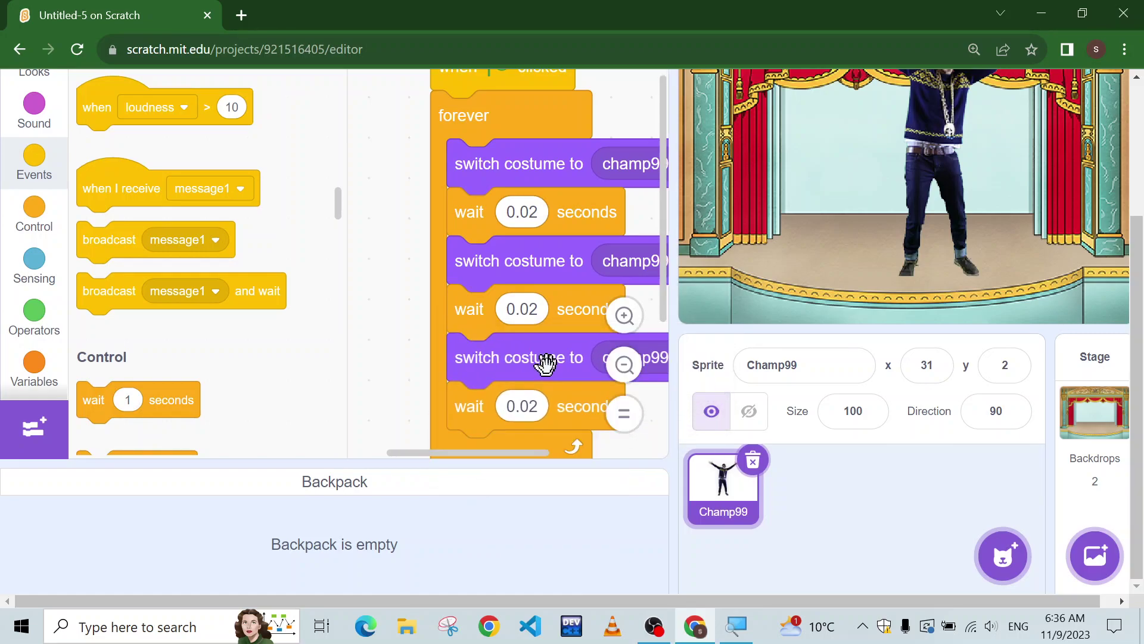
{"action": "scroll", "coordinate": [583, 257], "scroll_direction": "up", "scroll_amount": 3}
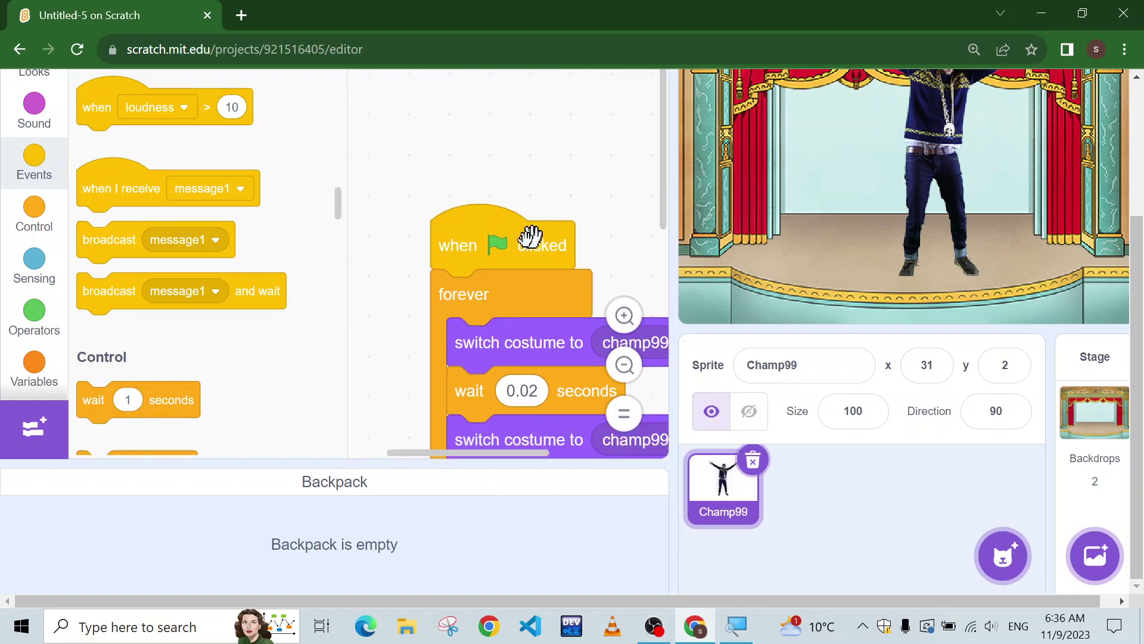
Step: Run the script, move it higher in the code area, and restart it
{"action": "left_click", "coordinate": [511, 253]}
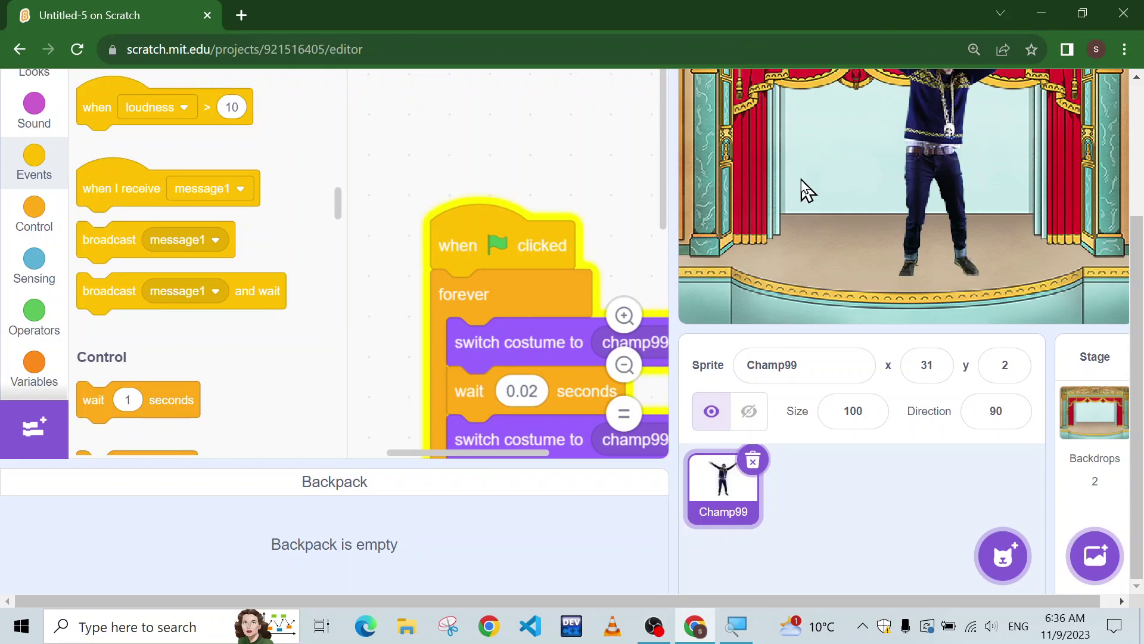
{"action": "scroll", "coordinate": [801, 192], "scroll_direction": "up", "scroll_amount": 2}
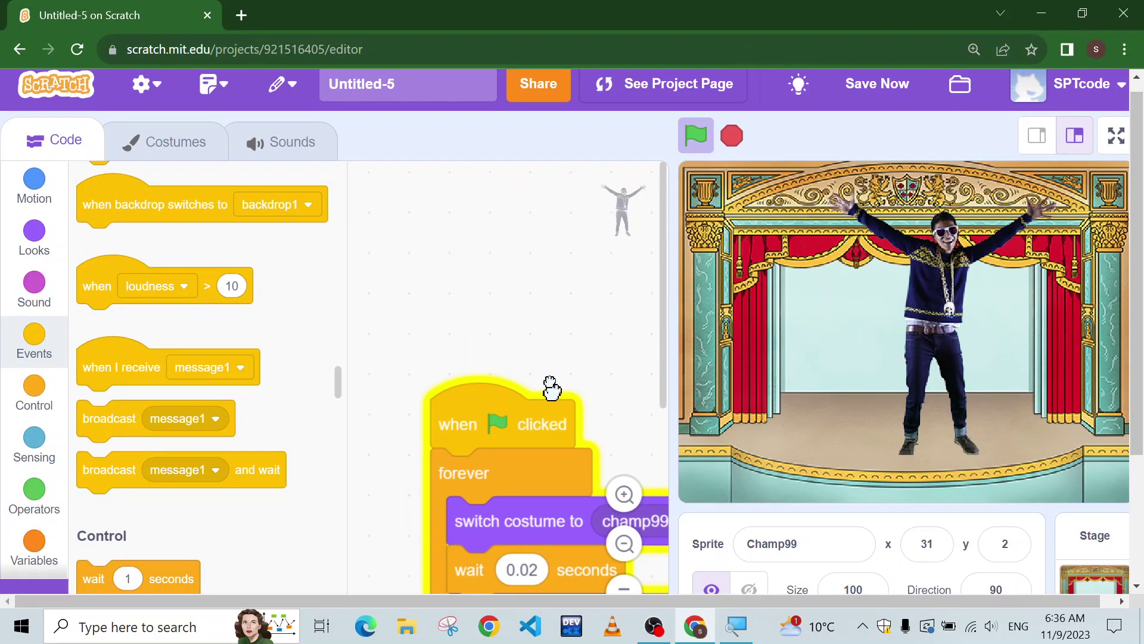
{"action": "left_click_drag", "start_coordinate": [551, 387], "coordinate": [502, 242]}
{"action": "scroll", "coordinate": [519, 262], "scroll_direction": "down", "scroll_amount": 2}
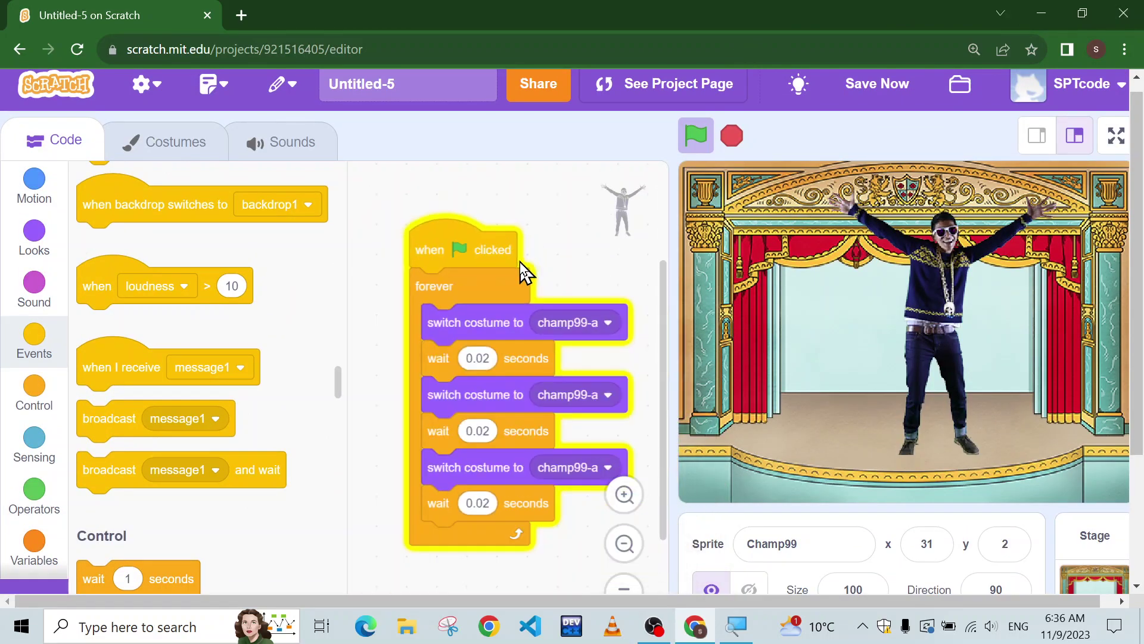
{"action": "left_click", "coordinate": [611, 404]}
{"action": "left_click", "coordinate": [611, 405]}
Step: Set the second costume switch to champ99-b and the third to champ99-c
{"action": "left_click", "coordinate": [598, 403]}
{"action": "left_click", "coordinate": [545, 493]}
{"action": "left_click", "coordinate": [589, 475]}
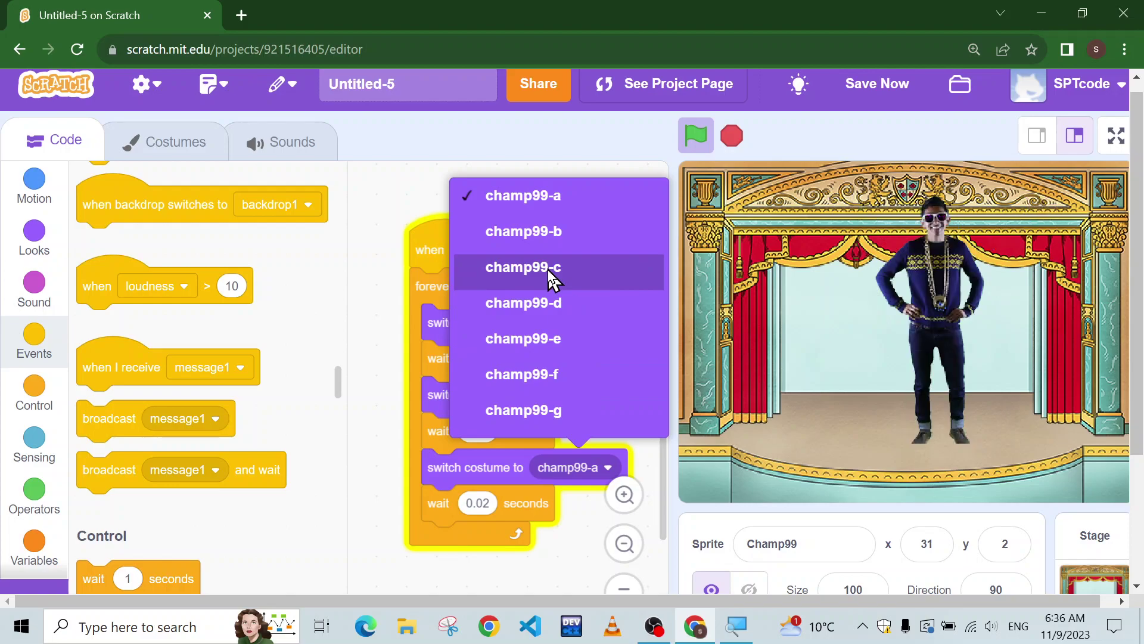
{"action": "left_click", "coordinate": [552, 279]}
{"action": "scroll", "coordinate": [550, 469], "scroll_direction": "down", "scroll_amount": 2}
{"action": "scroll", "coordinate": [550, 470], "scroll_direction": "down", "scroll_amount": 1}
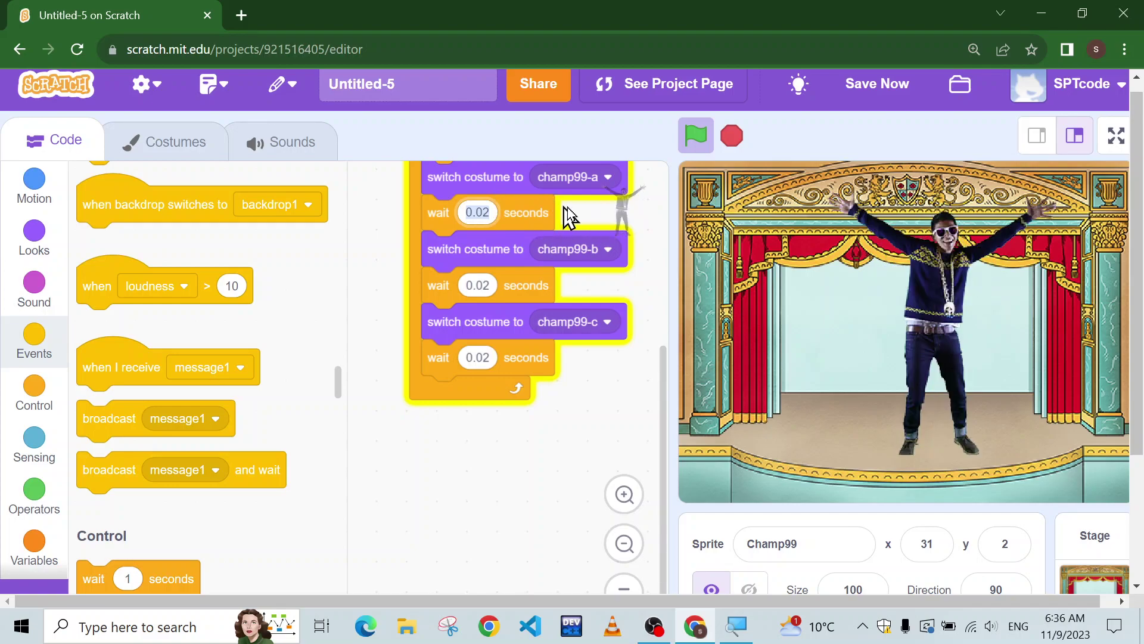
{"action": "type", "text": "0."}
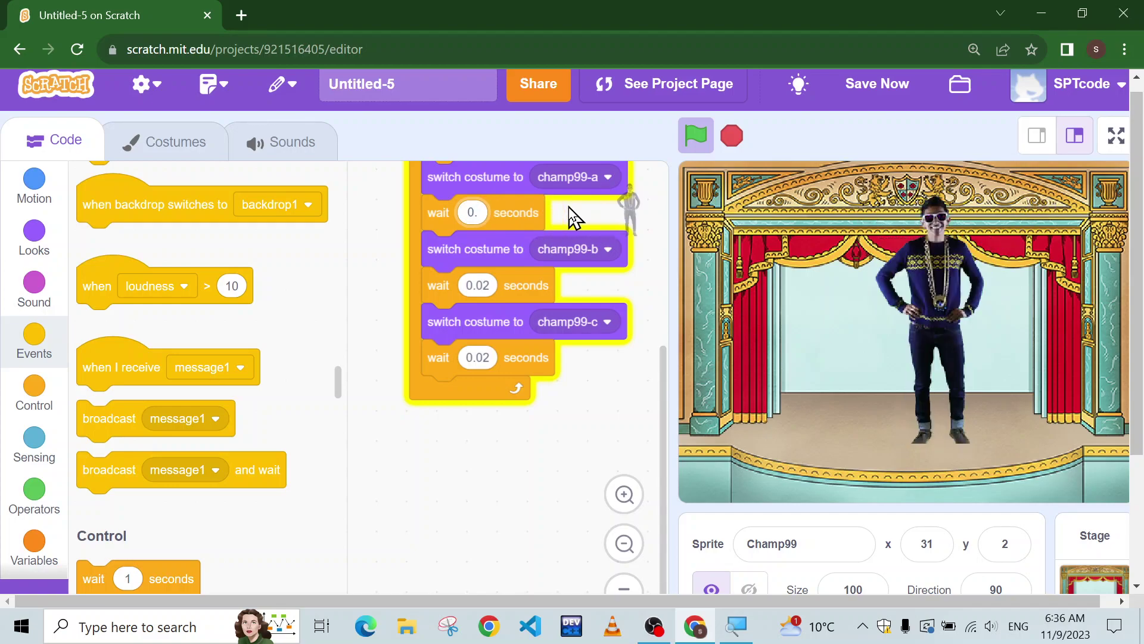
{"action": "type", "text": "2"}
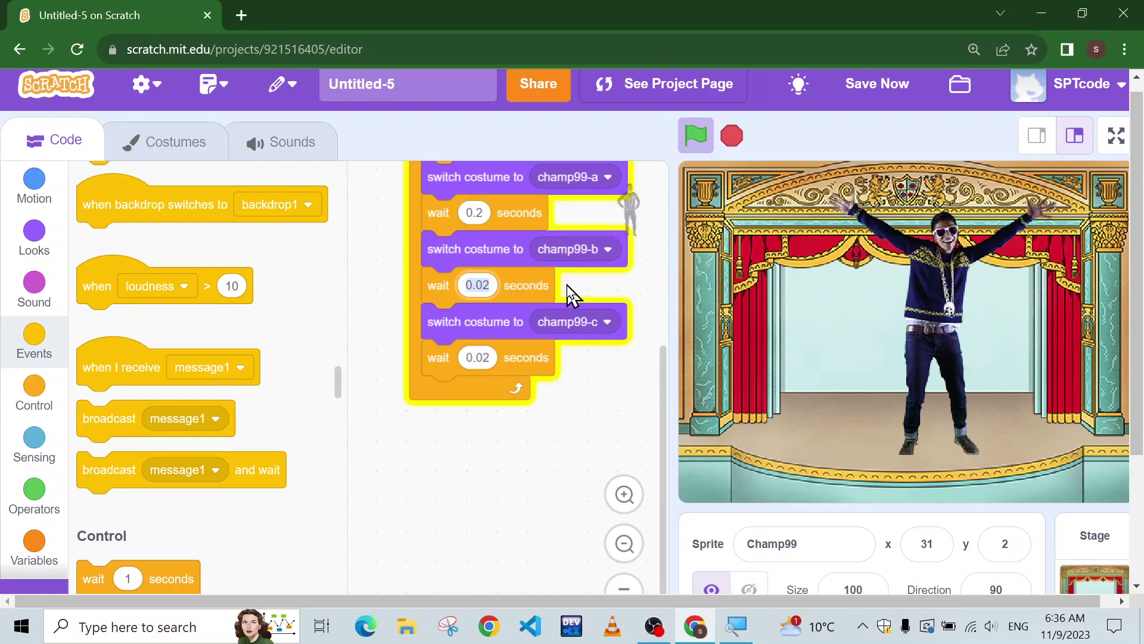
{"action": "type", "text": "0.2"}
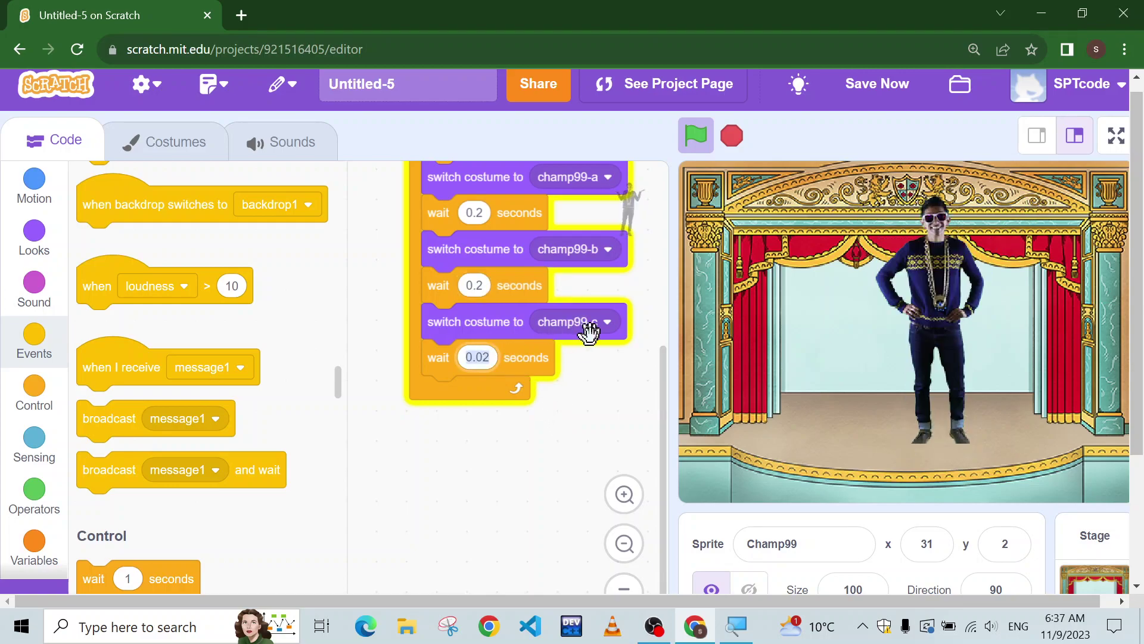
{"action": "type", "text": ".2"}
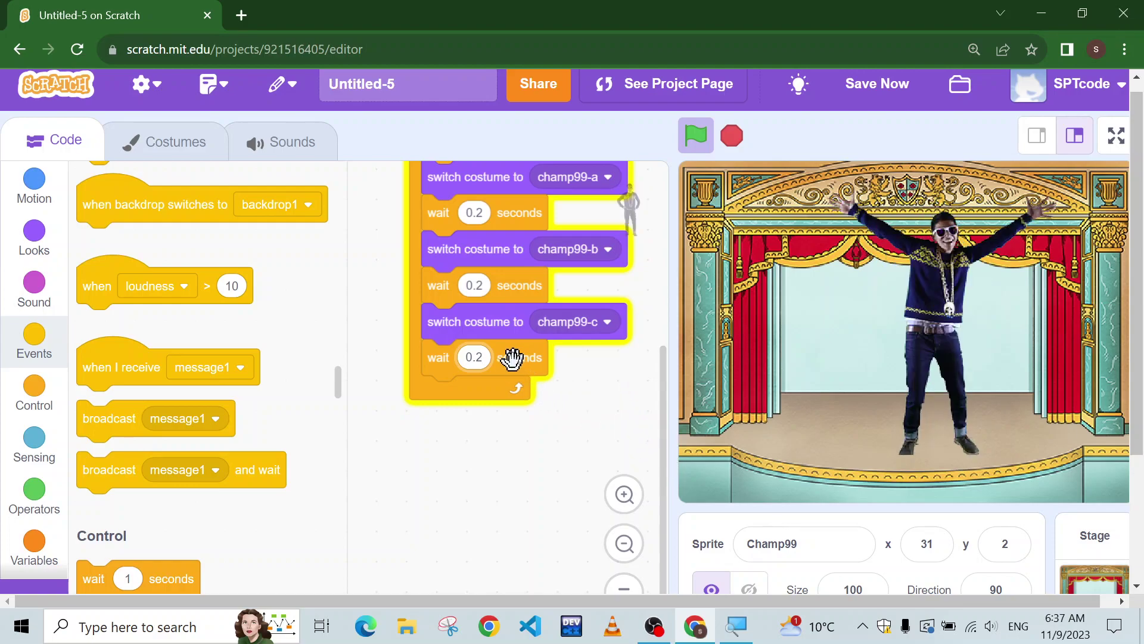
Step: Stop the script and append three duplicates of the last costume-and-wait pair
{"action": "left_click", "coordinate": [514, 326]}
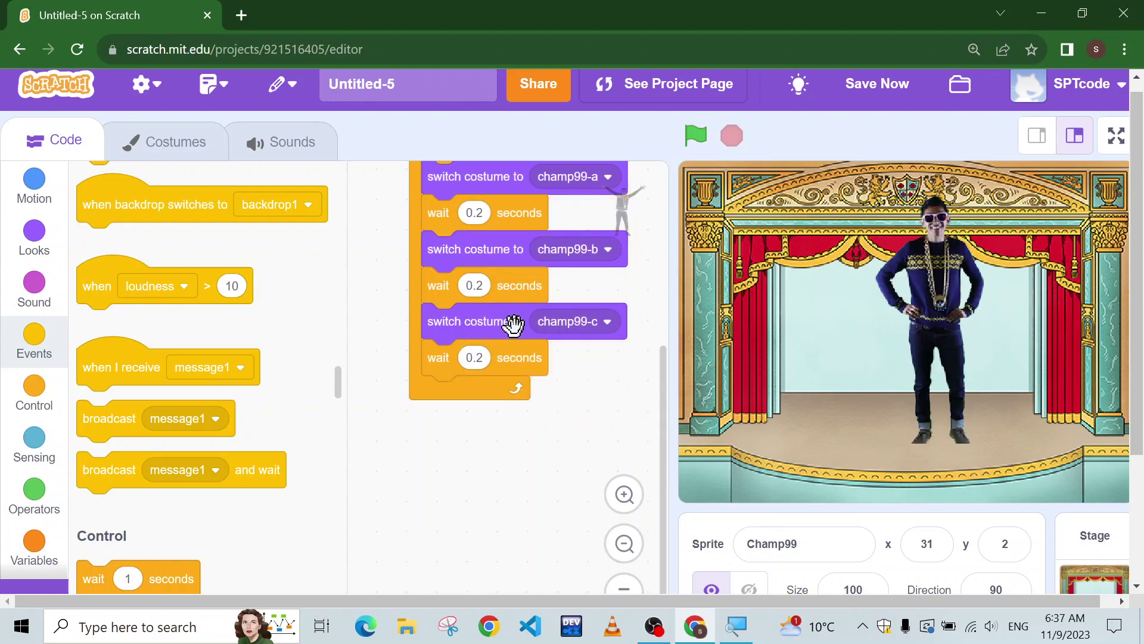
{"action": "right_click", "coordinate": [515, 325]}
{"action": "left_click", "coordinate": [575, 344]}
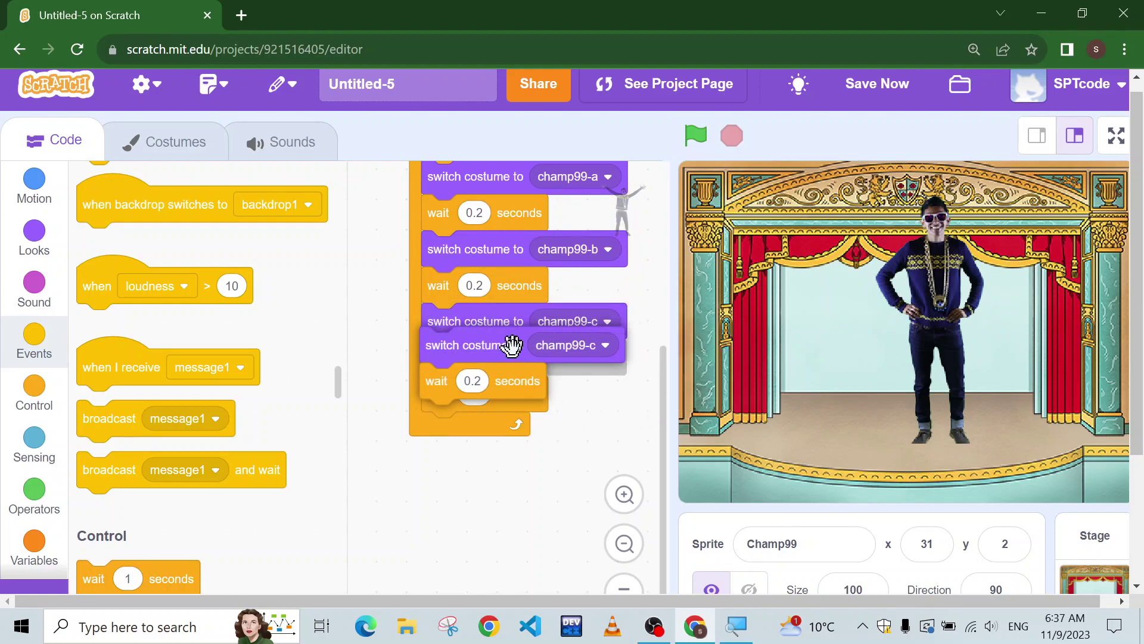
{"action": "left_click", "coordinate": [517, 400]}
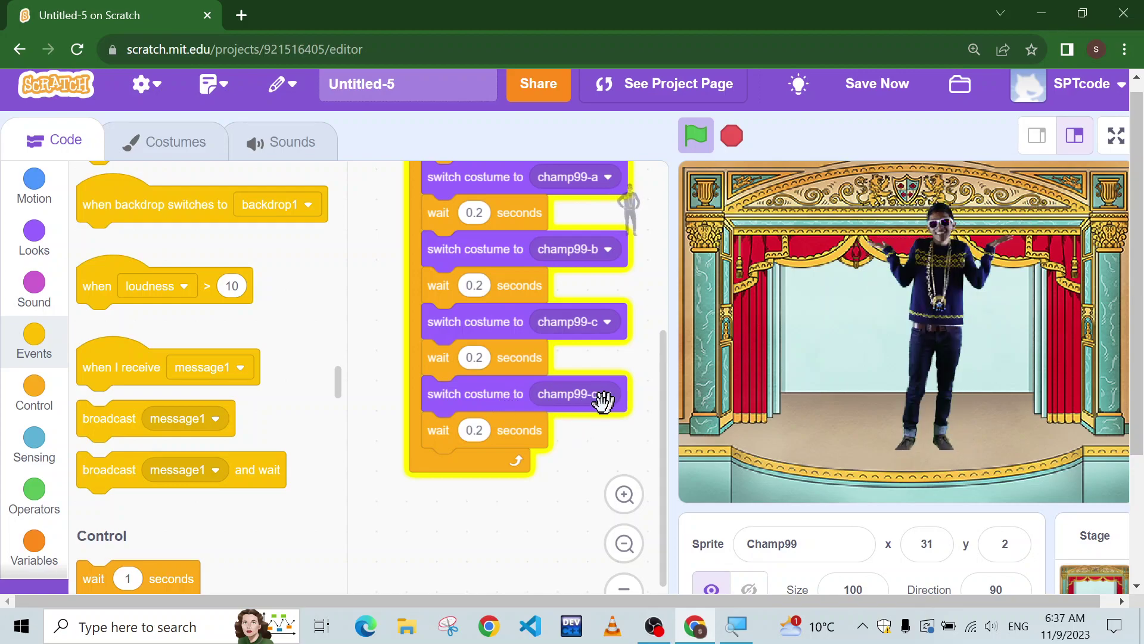
{"action": "right_click", "coordinate": [510, 402]}
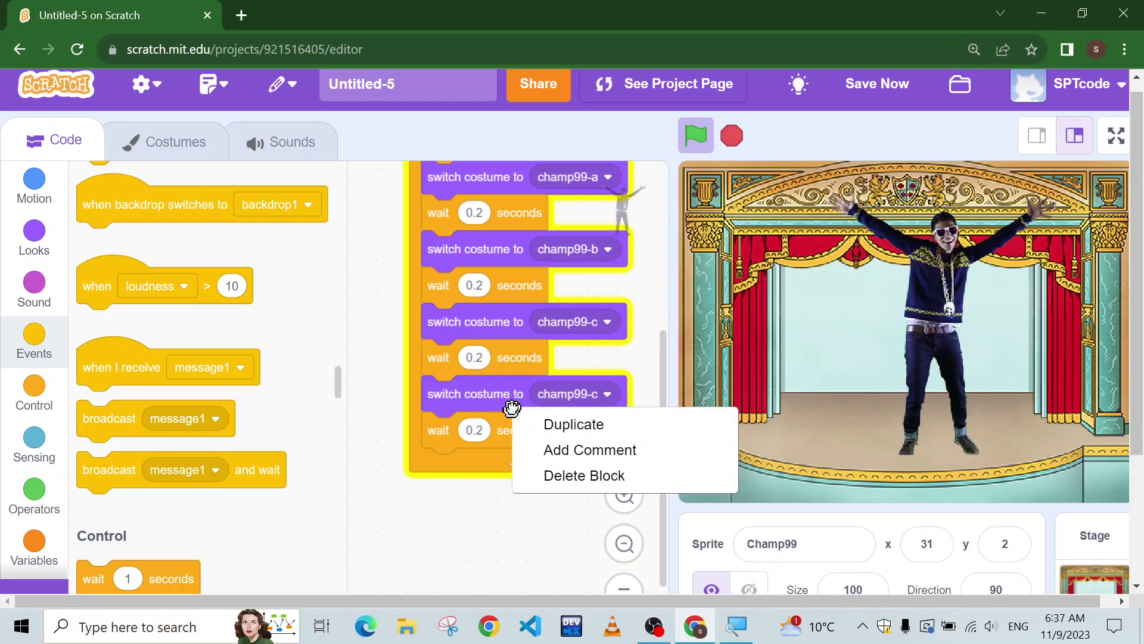
{"action": "left_click", "coordinate": [577, 427]}
{"action": "left_click", "coordinate": [510, 483]}
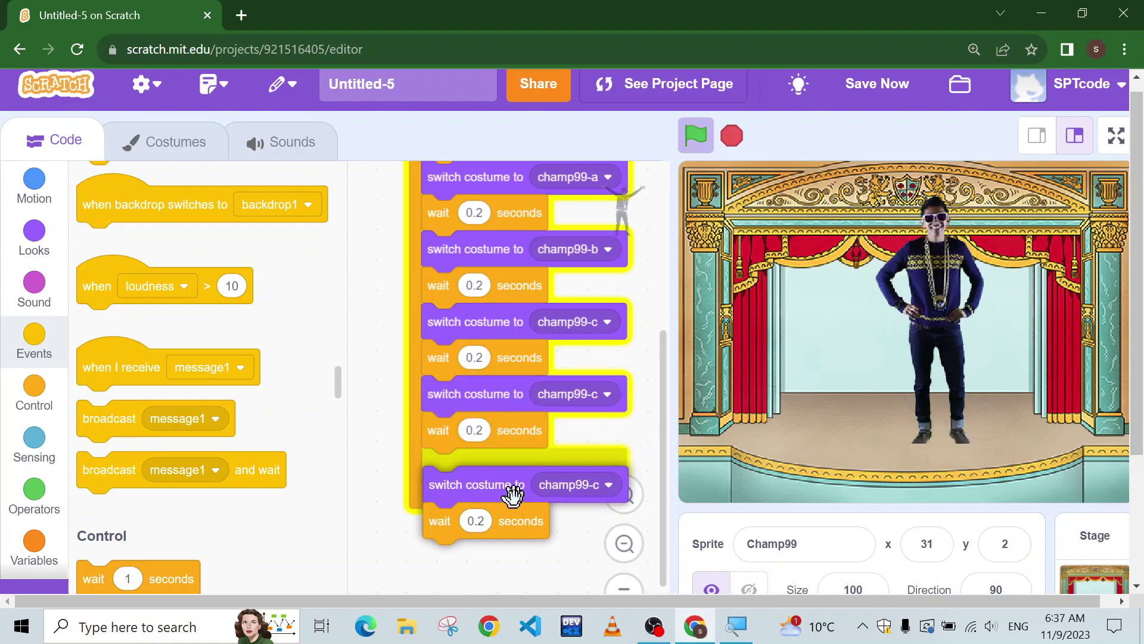
{"action": "right_click", "coordinate": [510, 479]}
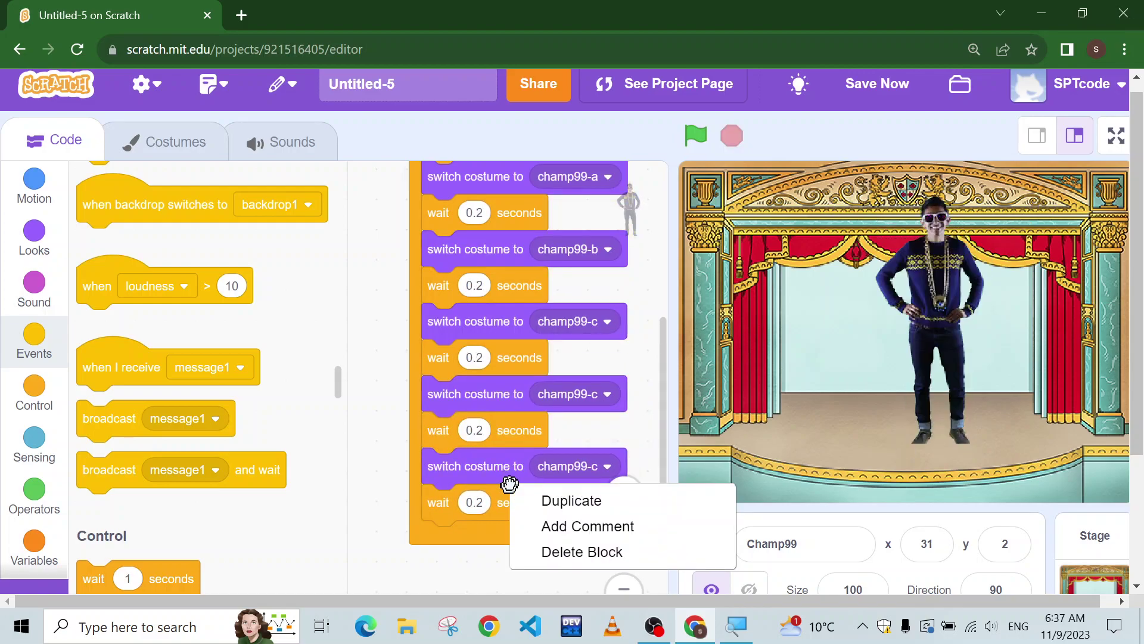
{"action": "left_click", "coordinate": [536, 504]}
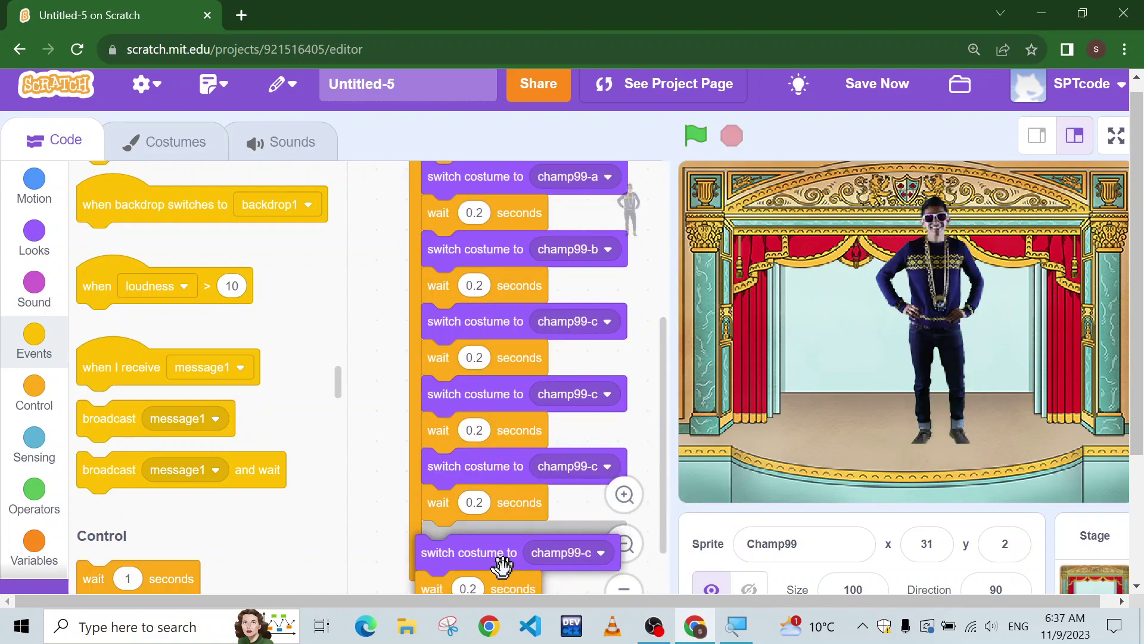
{"action": "left_click", "coordinate": [508, 542]}
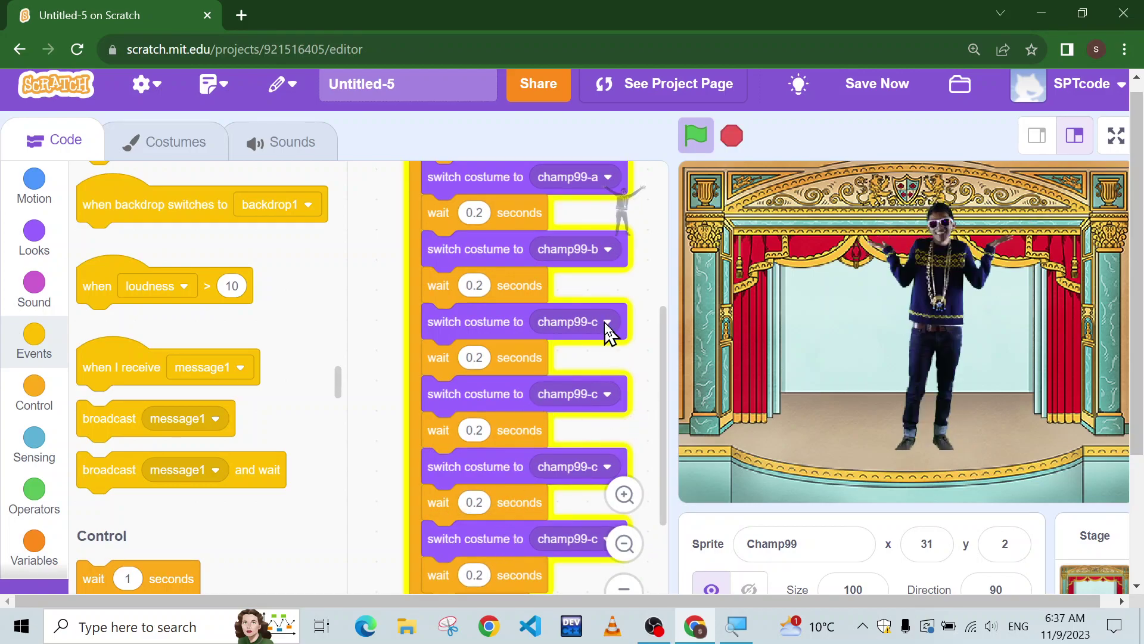
Step: Set the three new costume switches to champ99-d, champ99-e and champ99-f
{"action": "left_click", "coordinate": [602, 399]}
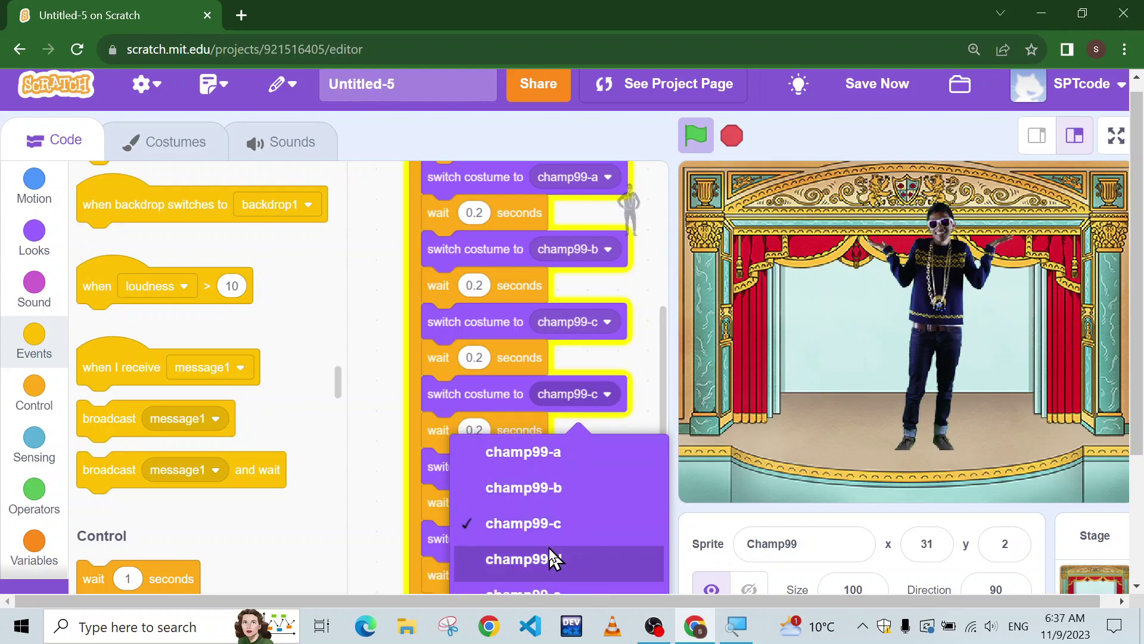
{"action": "left_click", "coordinate": [547, 562]}
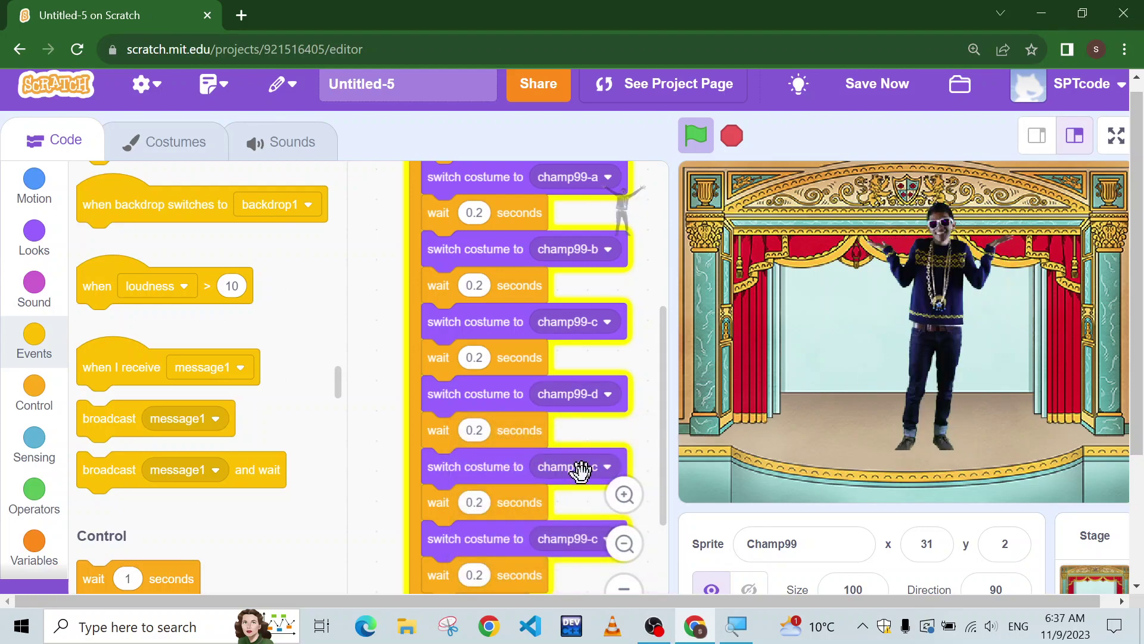
{"action": "left_click", "coordinate": [582, 468]}
{"action": "left_click", "coordinate": [535, 342]}
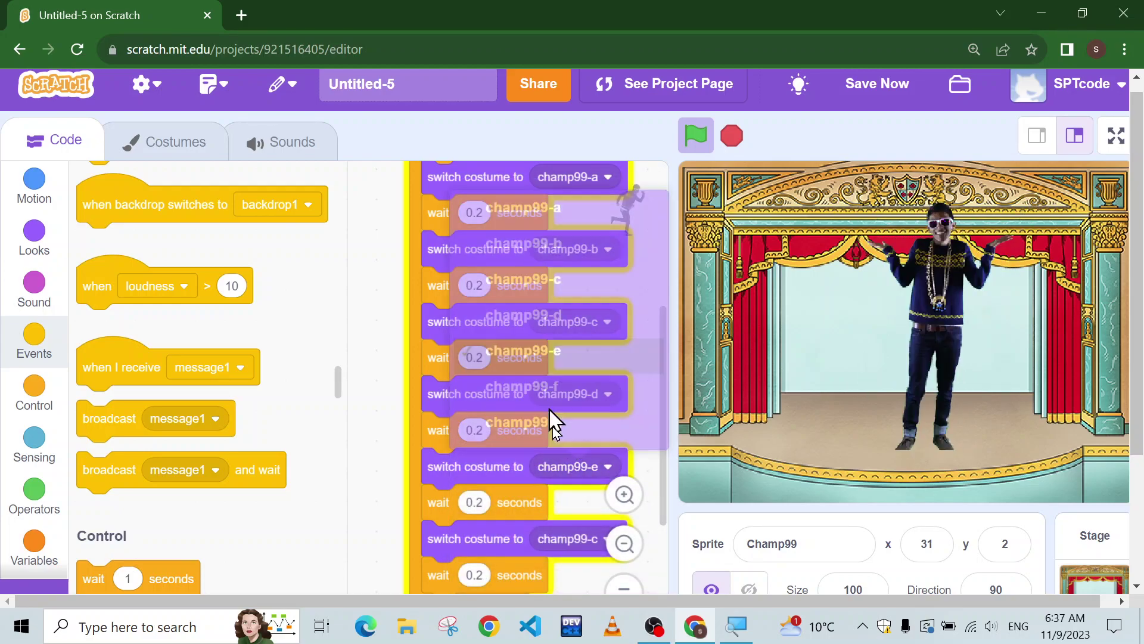
{"action": "left_click", "coordinate": [570, 541]}
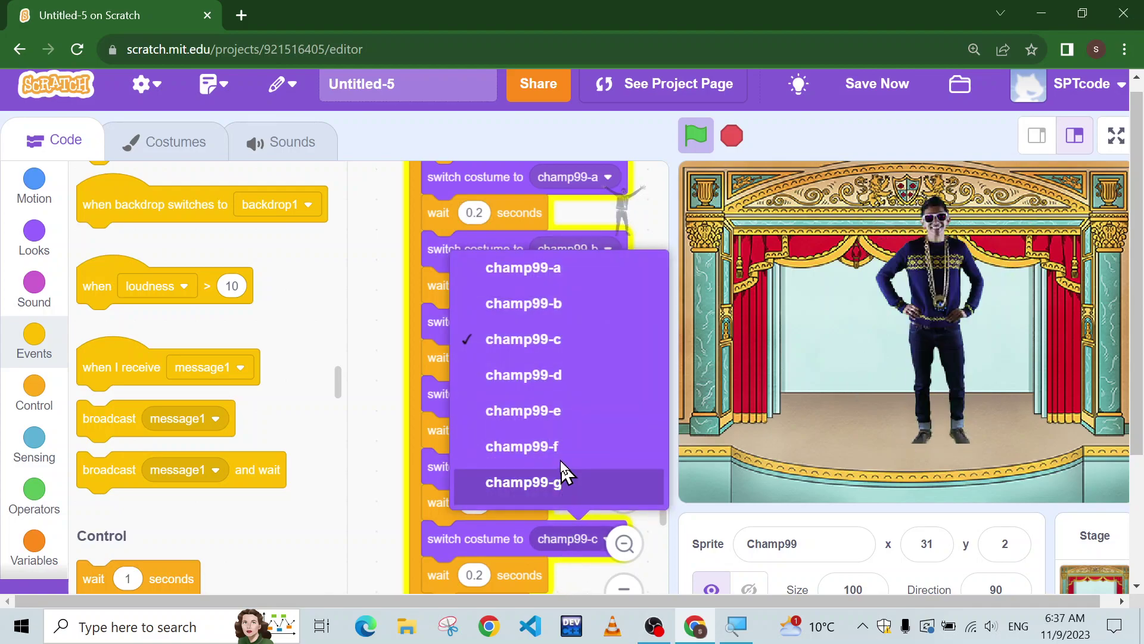
{"action": "left_click", "coordinate": [535, 456]}
{"action": "scroll", "coordinate": [536, 559], "scroll_direction": "down", "scroll_amount": 3}
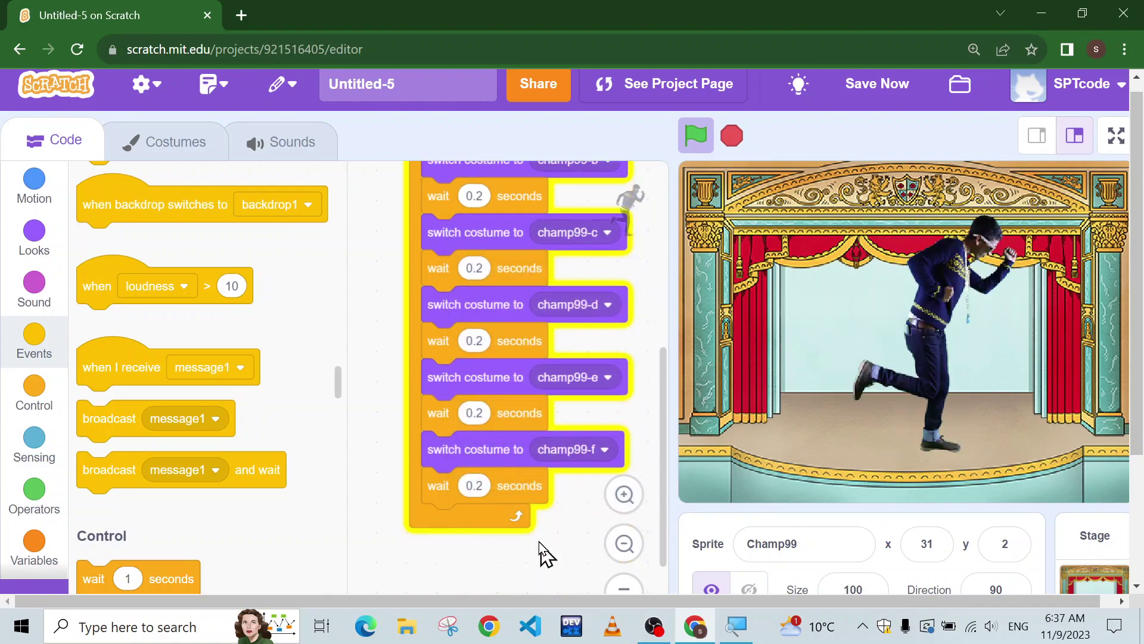
{"action": "scroll", "coordinate": [543, 536], "scroll_direction": "down", "scroll_amount": 1}
Step: Duplicate the last wait block and drop the copy under the champ99-f costume block
{"action": "right_click", "coordinate": [494, 392]}
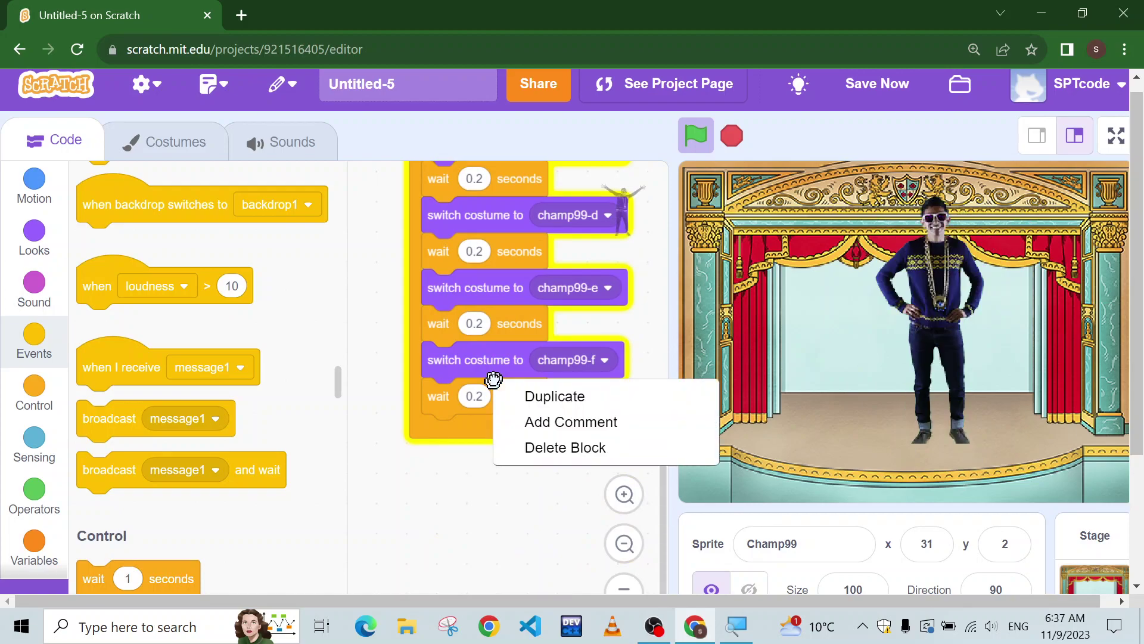
{"action": "left_click", "coordinate": [548, 396]}
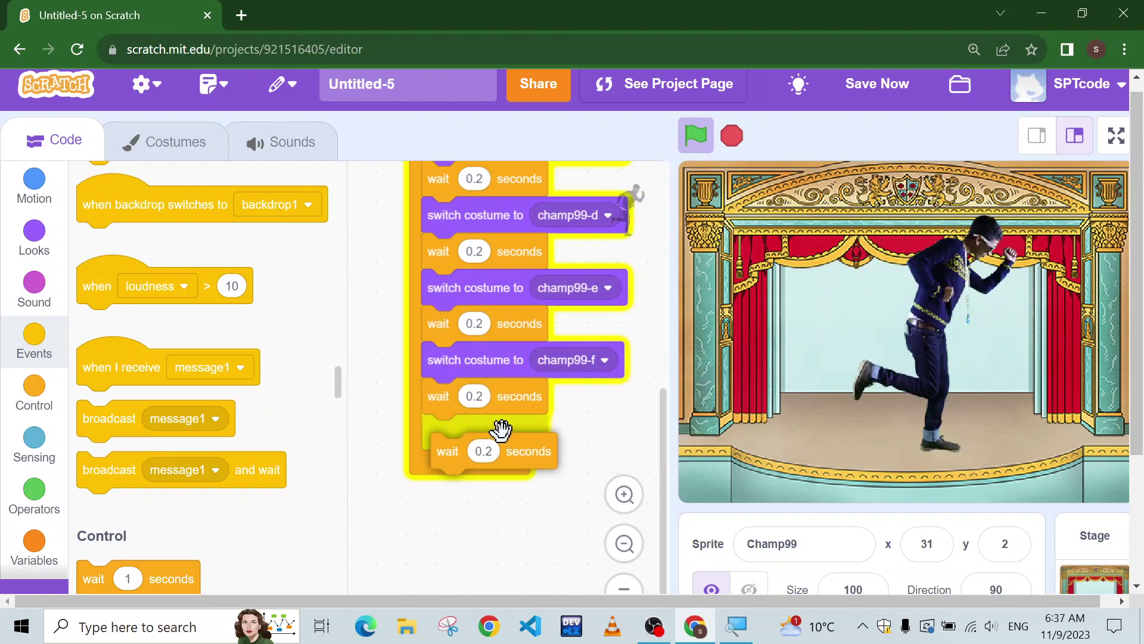
{"action": "left_click", "coordinate": [494, 376]}
Step: Append a copied costume-and-wait pair to the loop's end, removing extra waits, and set it to champ99-g
{"action": "right_click", "coordinate": [497, 362]}
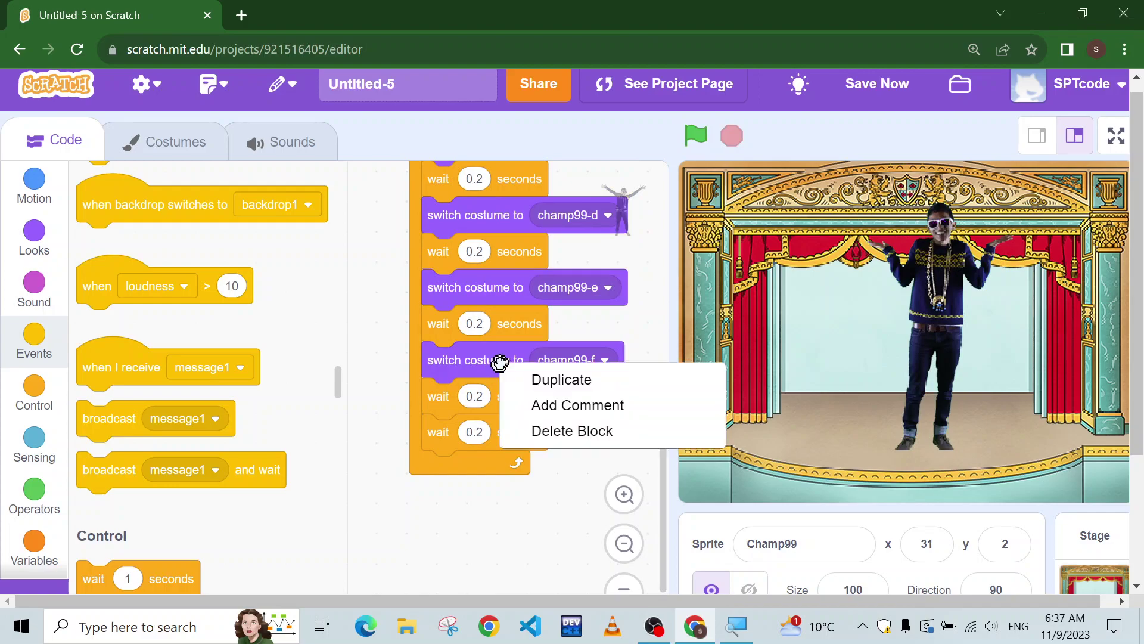
{"action": "left_click", "coordinate": [562, 380]}
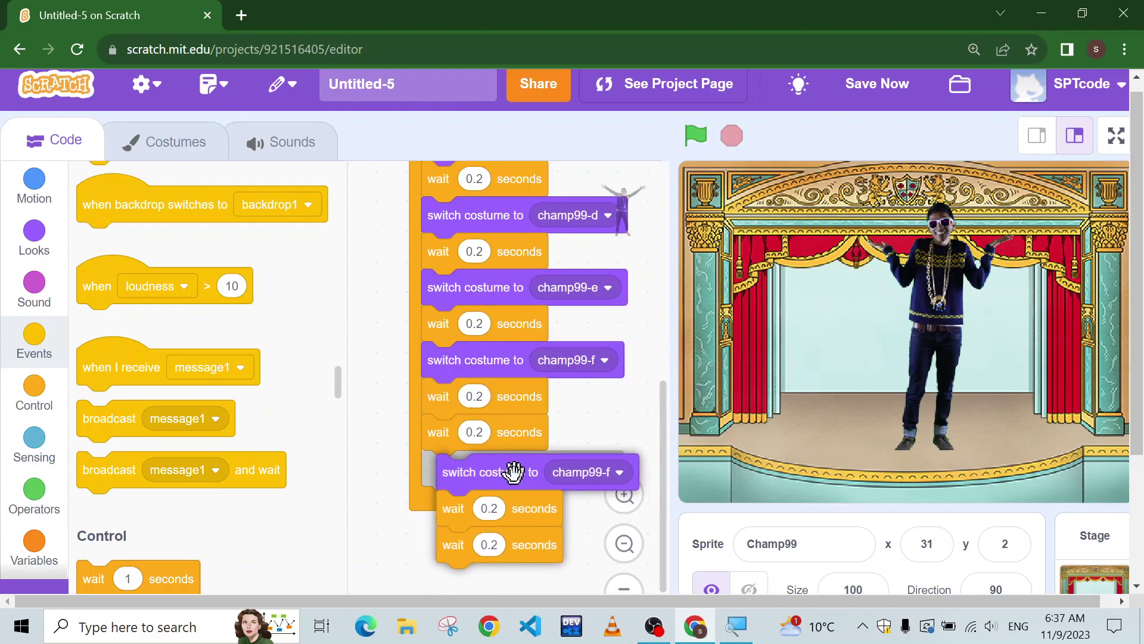
{"action": "left_click", "coordinate": [500, 438]}
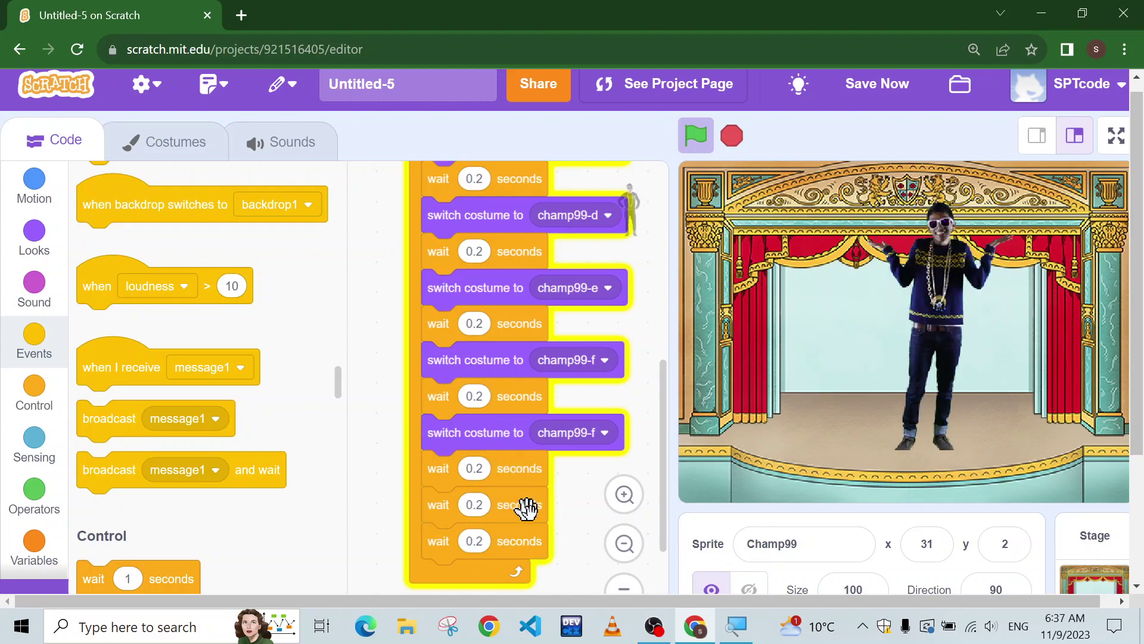
{"action": "mouse_move", "coordinate": [499, 507]}
{"action": "left_mouse_down"}
{"action": "mouse_move", "coordinate": [205, 407]}
{"action": "mouse_move", "coordinate": [327, 443]}
{"action": "left_mouse_up"}
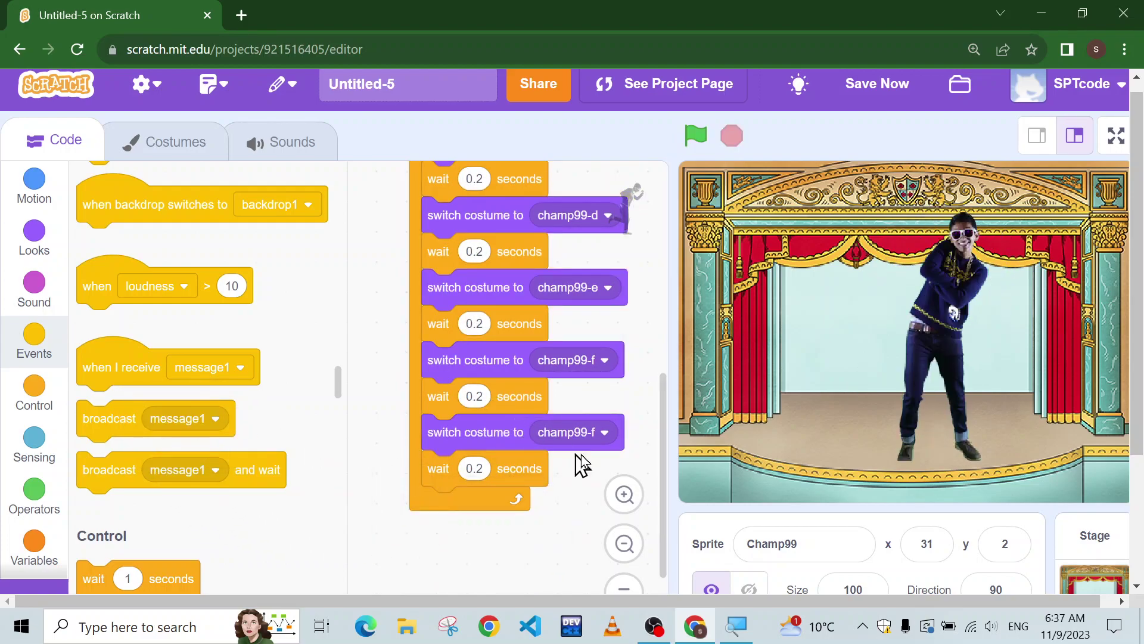
{"action": "left_click", "coordinate": [582, 439]}
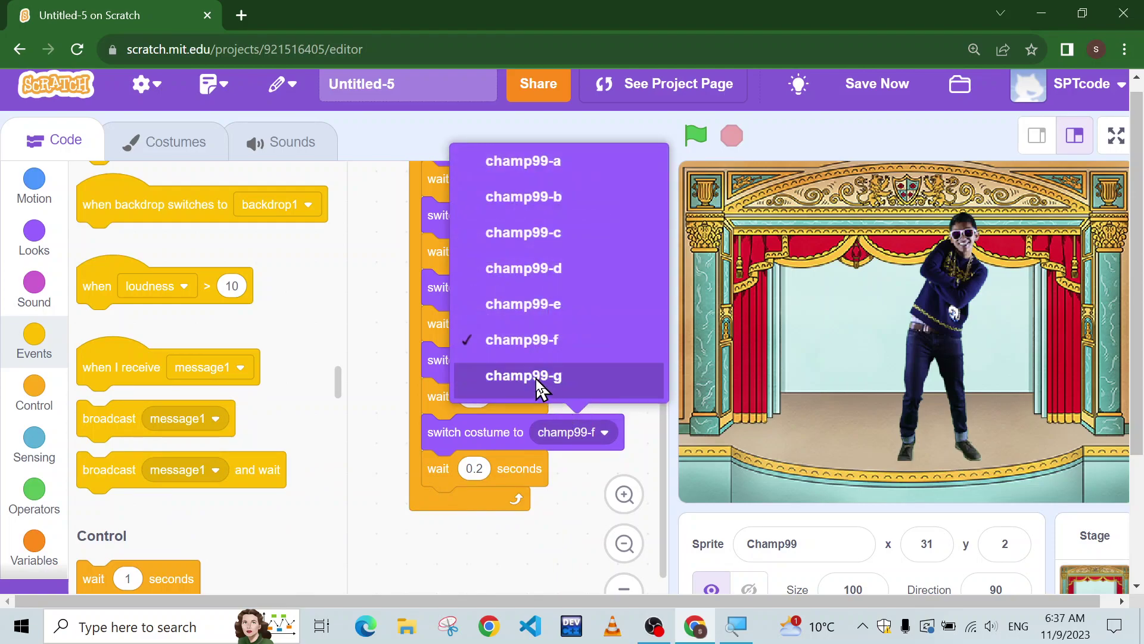
{"action": "left_click", "coordinate": [536, 376]}
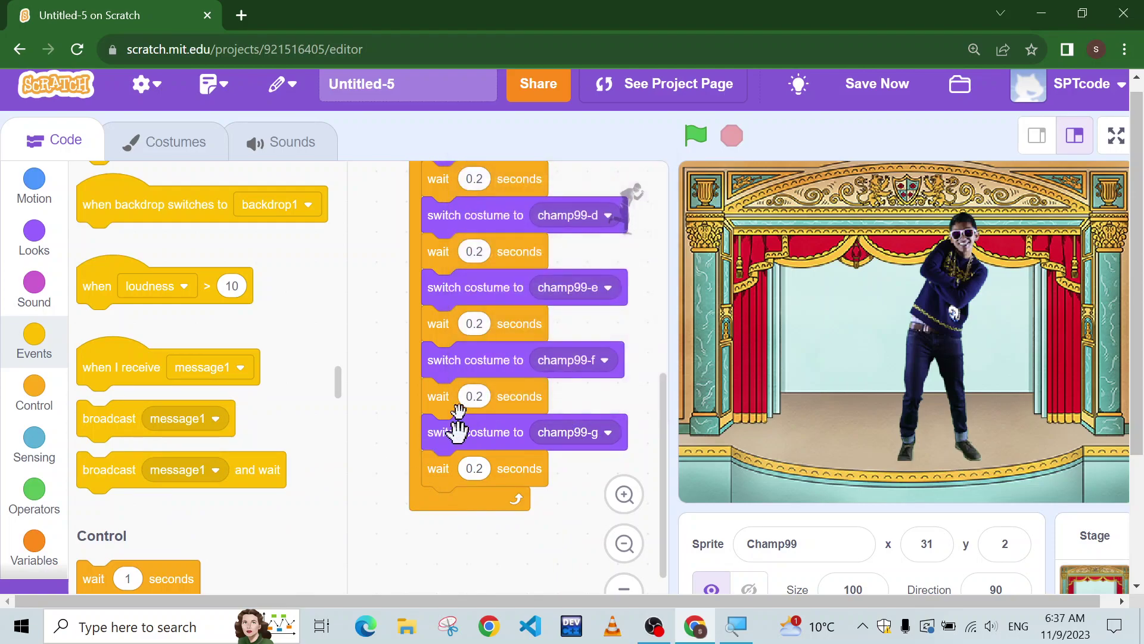
Step: Start the green-flag script so Champ99 dances through his seven costumes on the Theater stage
{"action": "left_click", "coordinate": [698, 139]}
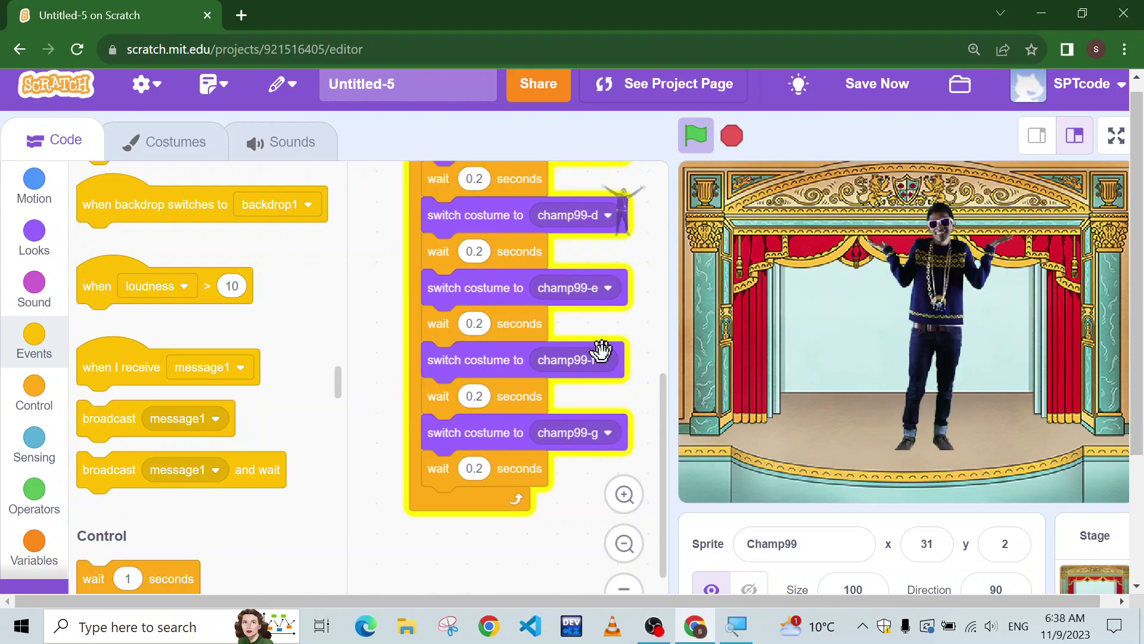
{"action": "scroll", "coordinate": [598, 348], "scroll_direction": "up", "scroll_amount": 3}
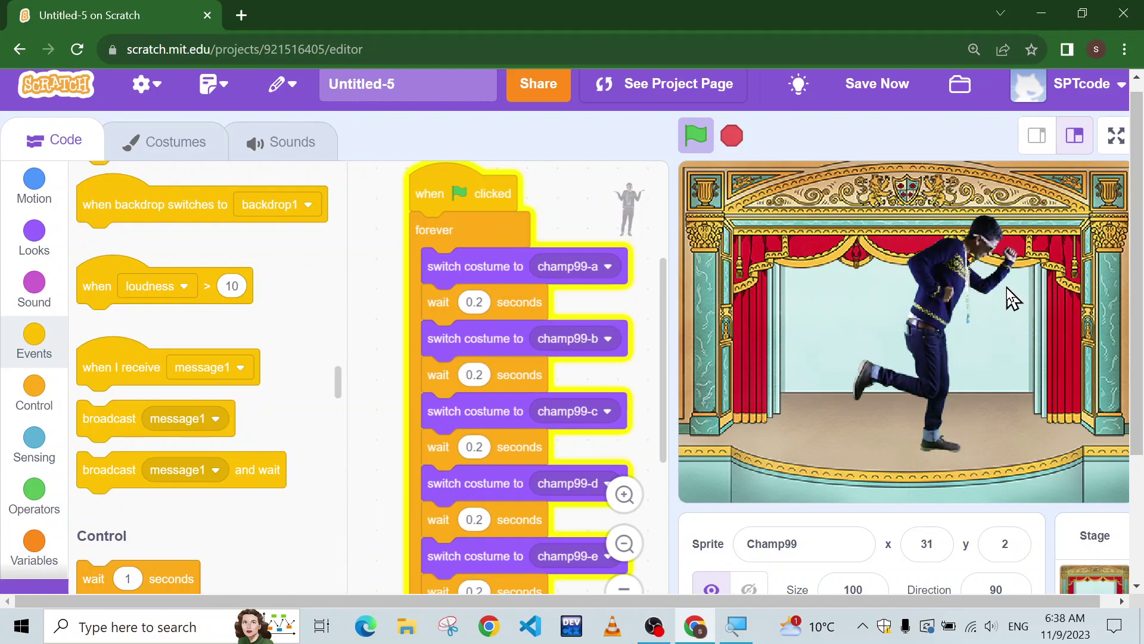